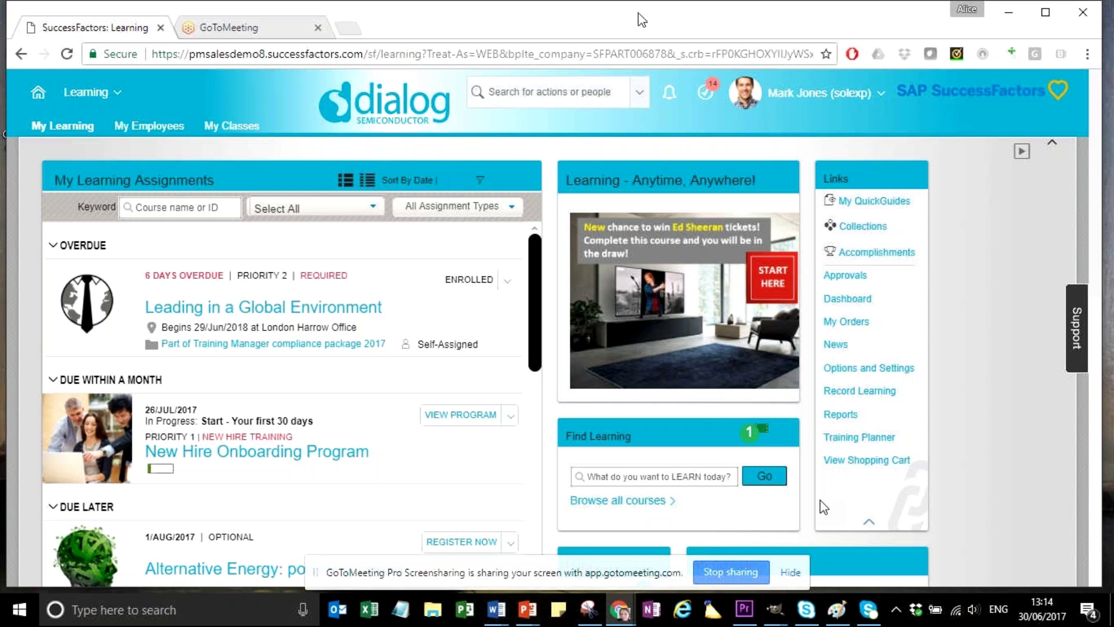
Open the Learning module and examine the full My Learning Assignments list, from the overdue courses to those without a due date.
{"action": "left_click", "coordinate": [122, 96]}
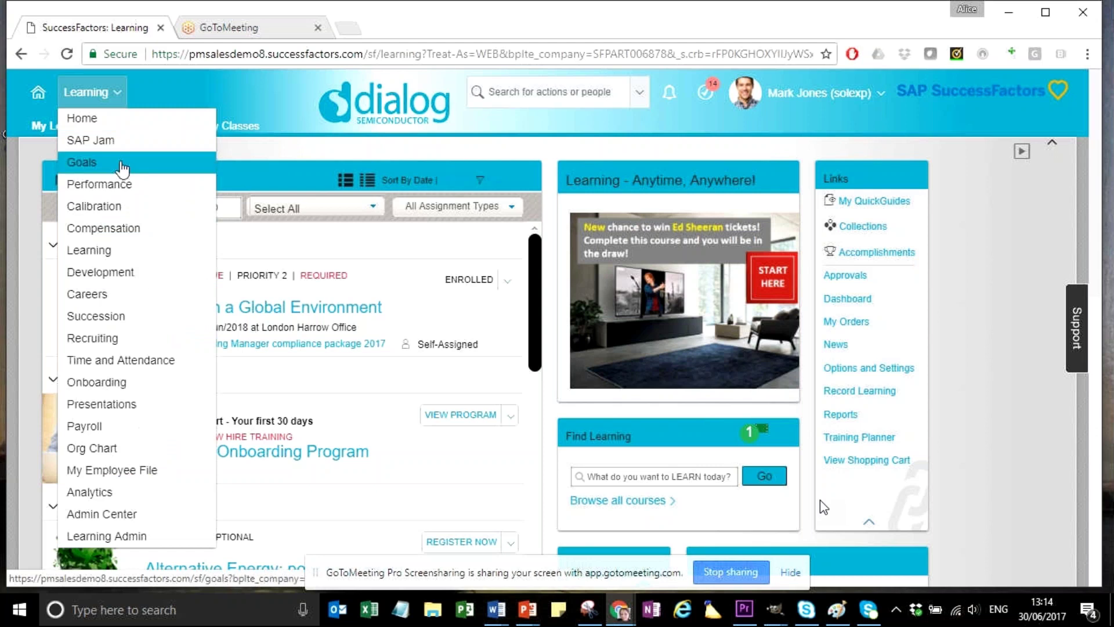
{"action": "left_click", "coordinate": [111, 256]}
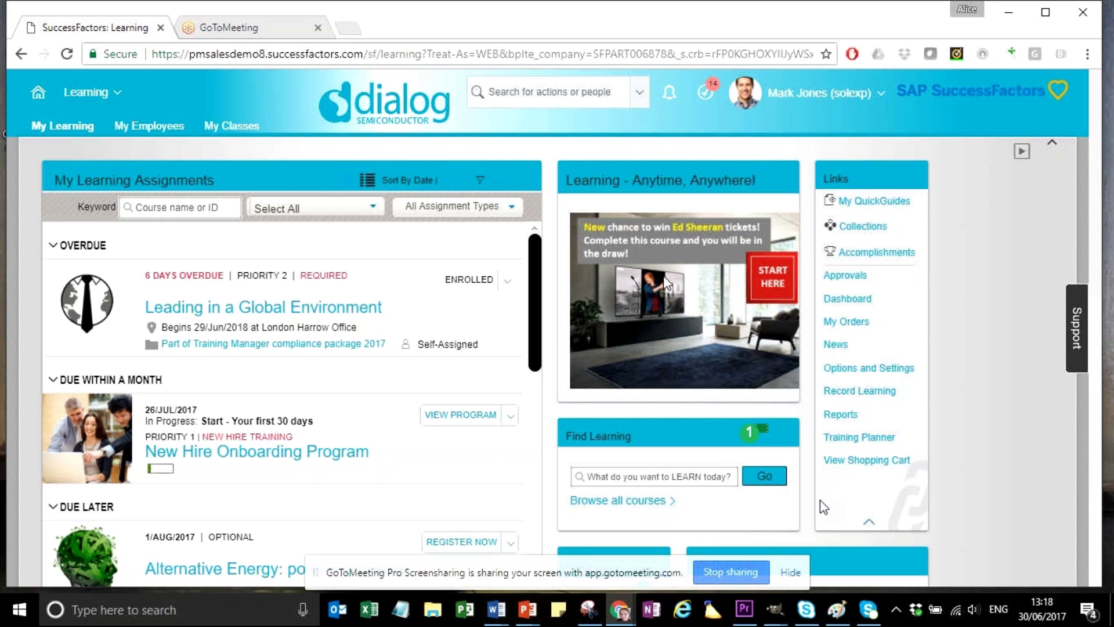
{"action": "scroll", "coordinate": [539, 277], "scroll_direction": "down", "scroll_amount": 1}
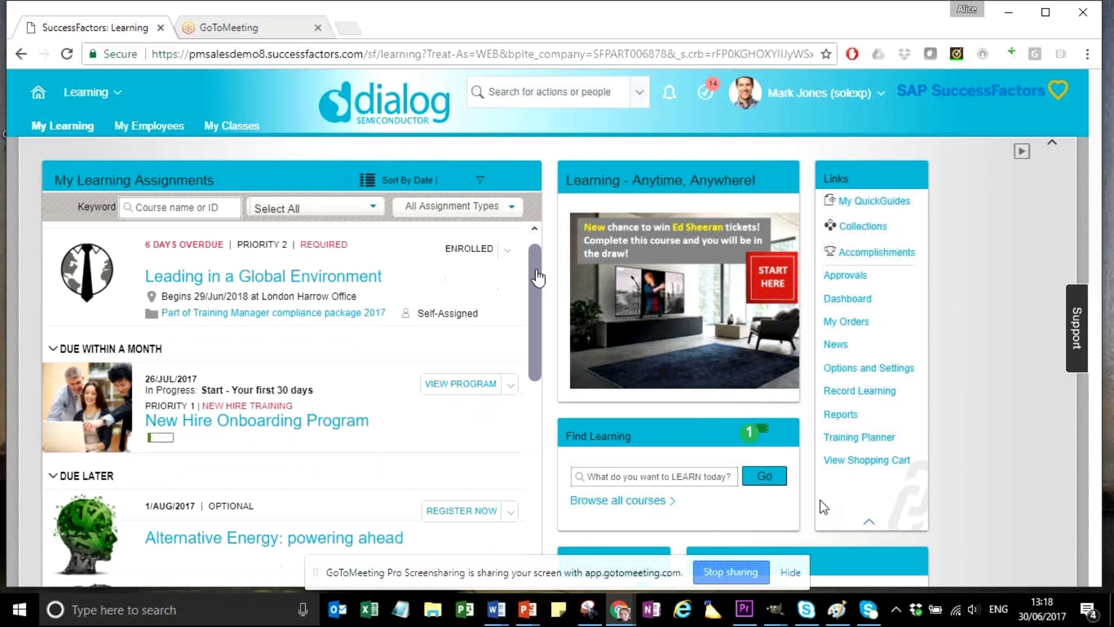
{"action": "left_click_drag", "start_coordinate": [538, 278], "coordinate": [539, 261]}
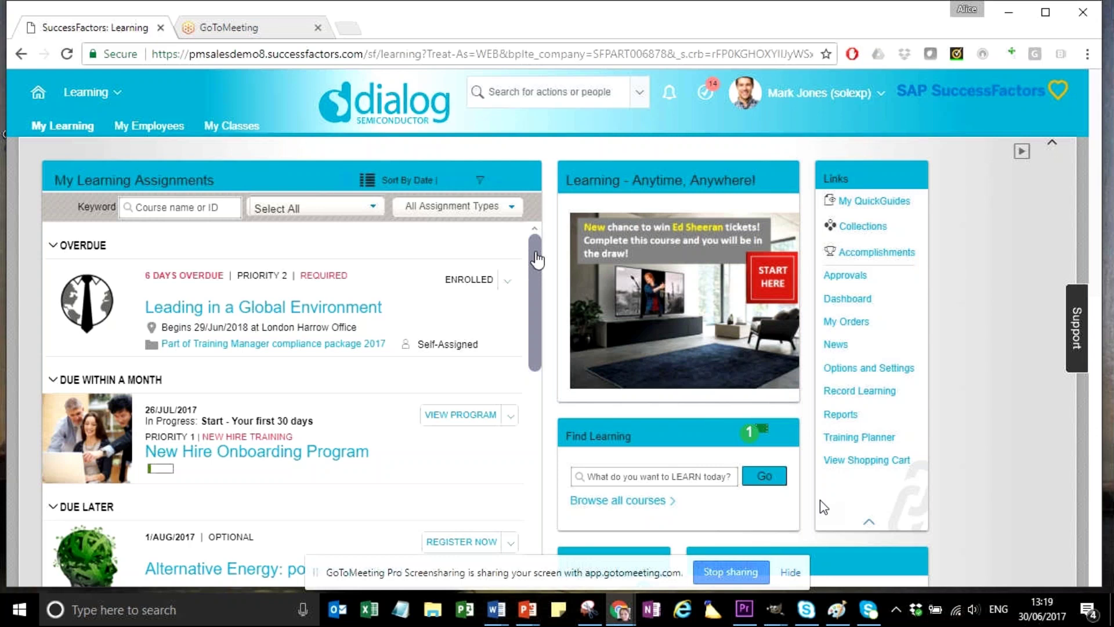
{"action": "left_click_drag", "start_coordinate": [537, 260], "coordinate": [539, 444]}
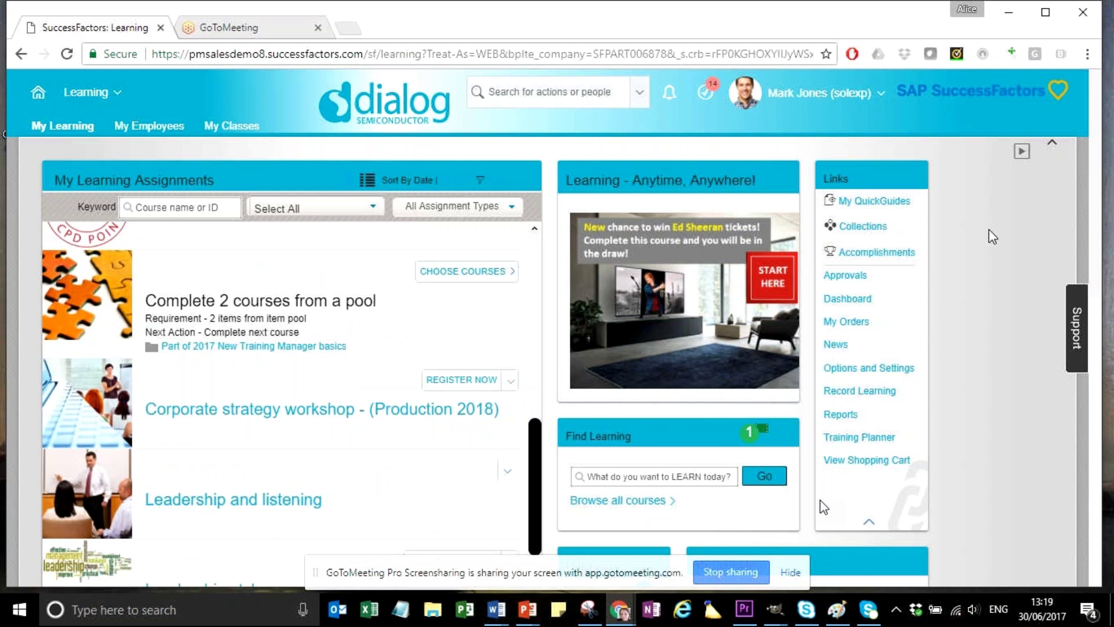
{"action": "scroll", "coordinate": [989, 229], "scroll_direction": "down", "scroll_amount": 3}
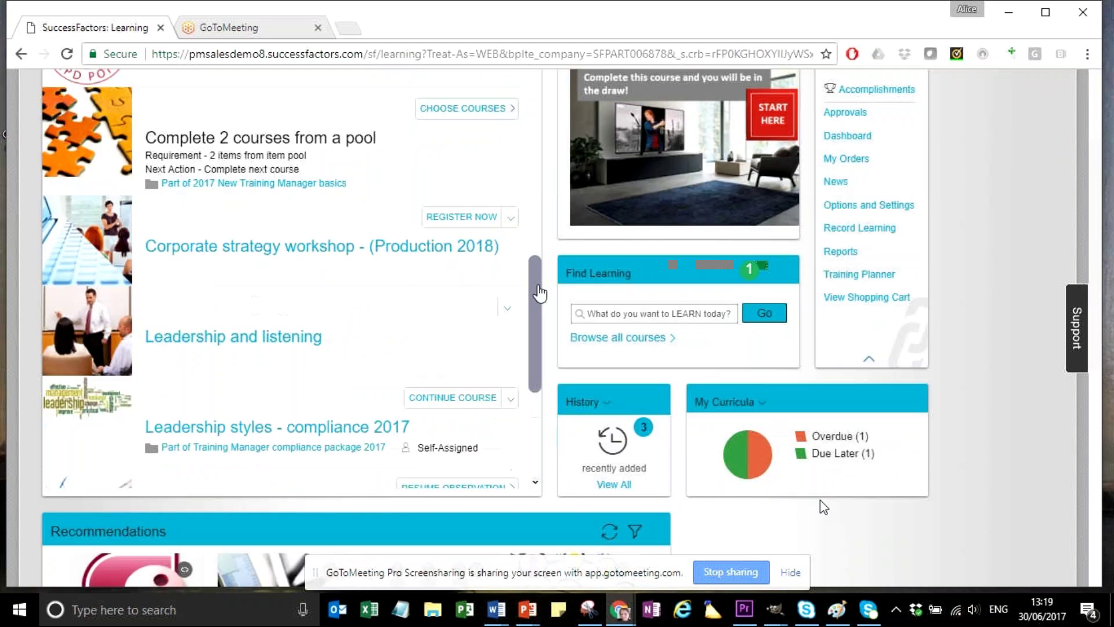
{"action": "left_click_drag", "start_coordinate": [539, 293], "coordinate": [539, 376]}
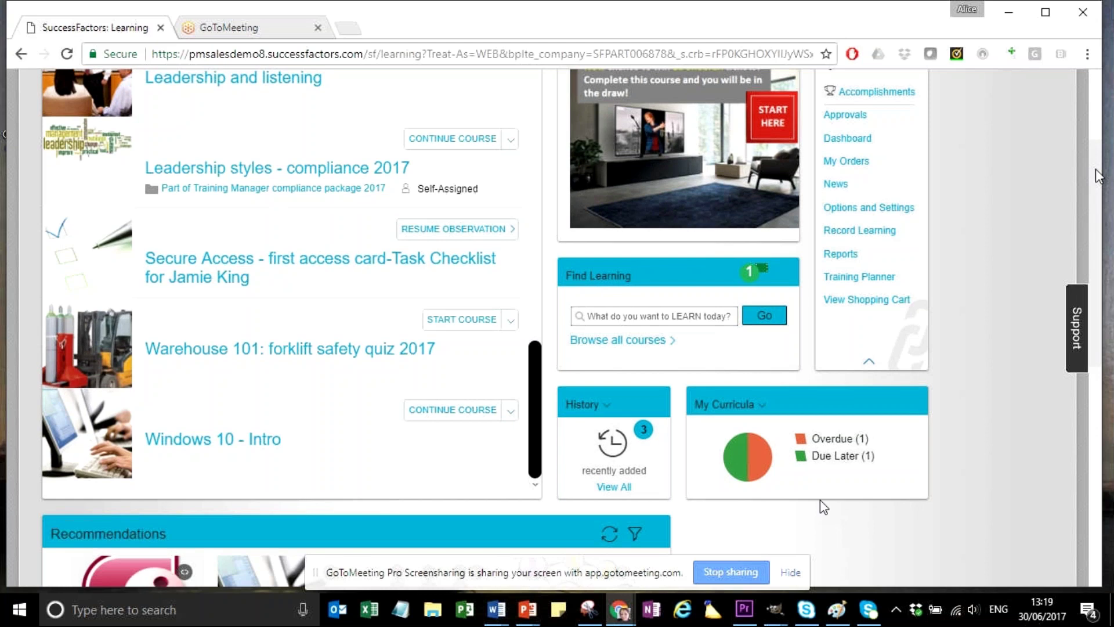
{"action": "left_click_drag", "start_coordinate": [1099, 175], "coordinate": [1098, 110]}
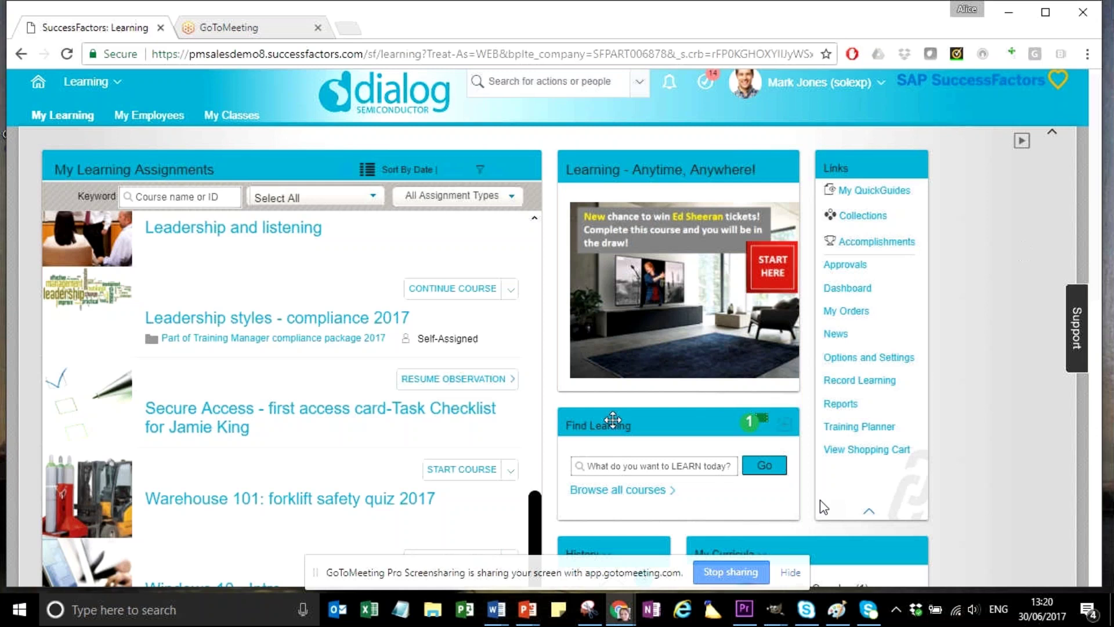
{"action": "left_click_drag", "start_coordinate": [537, 525], "coordinate": [537, 226]}
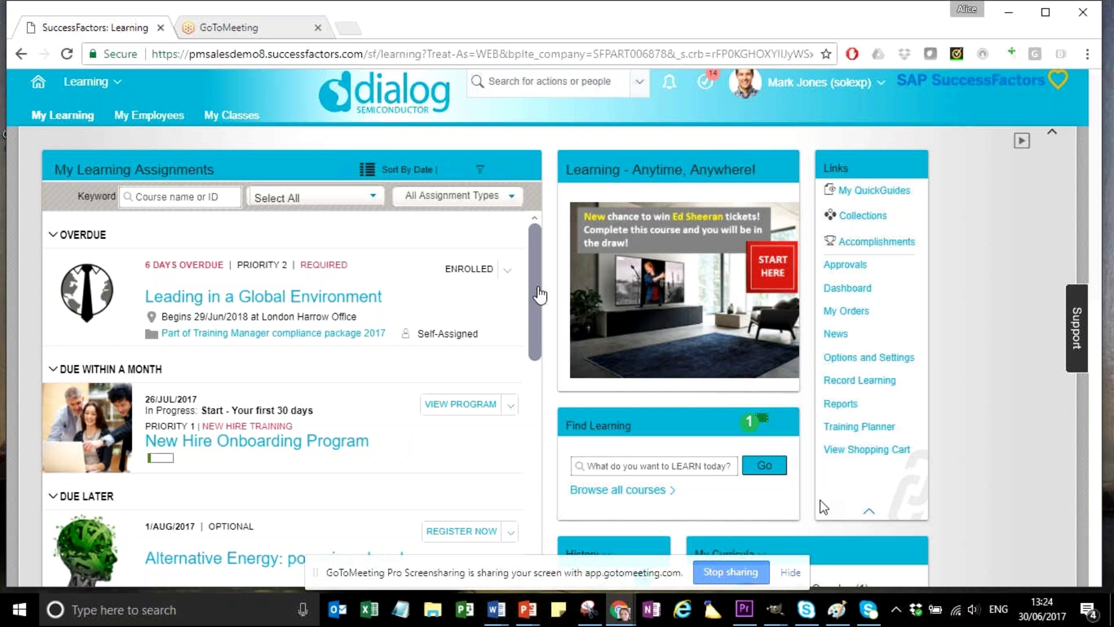
{"action": "scroll", "coordinate": [539, 283], "scroll_direction": "down", "scroll_amount": 1}
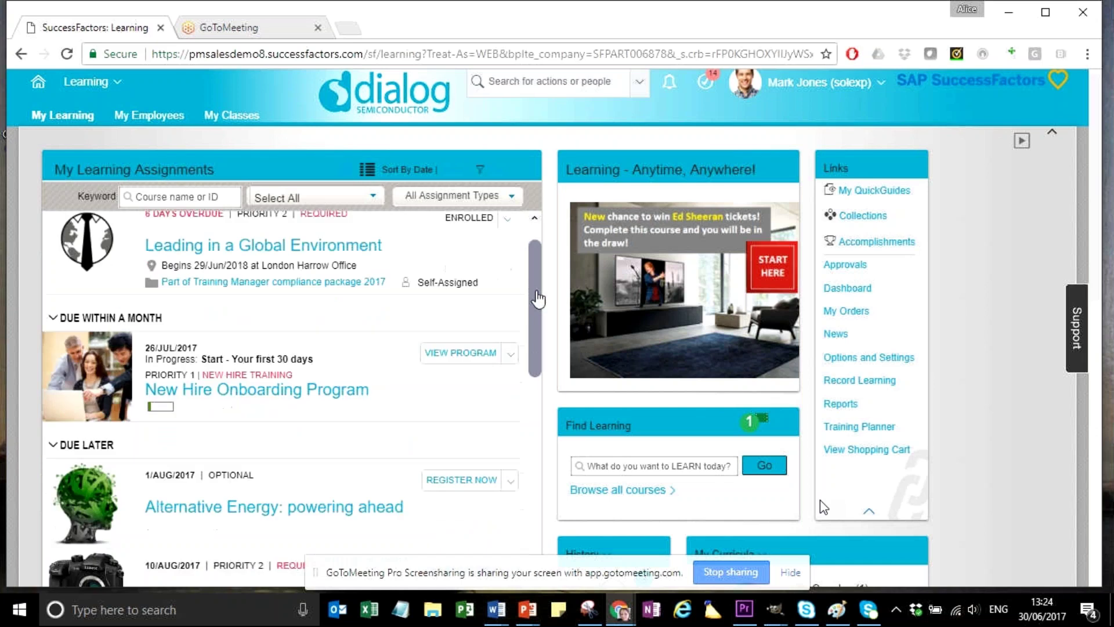
{"action": "scroll", "coordinate": [546, 277], "scroll_direction": "up", "scroll_amount": 1}
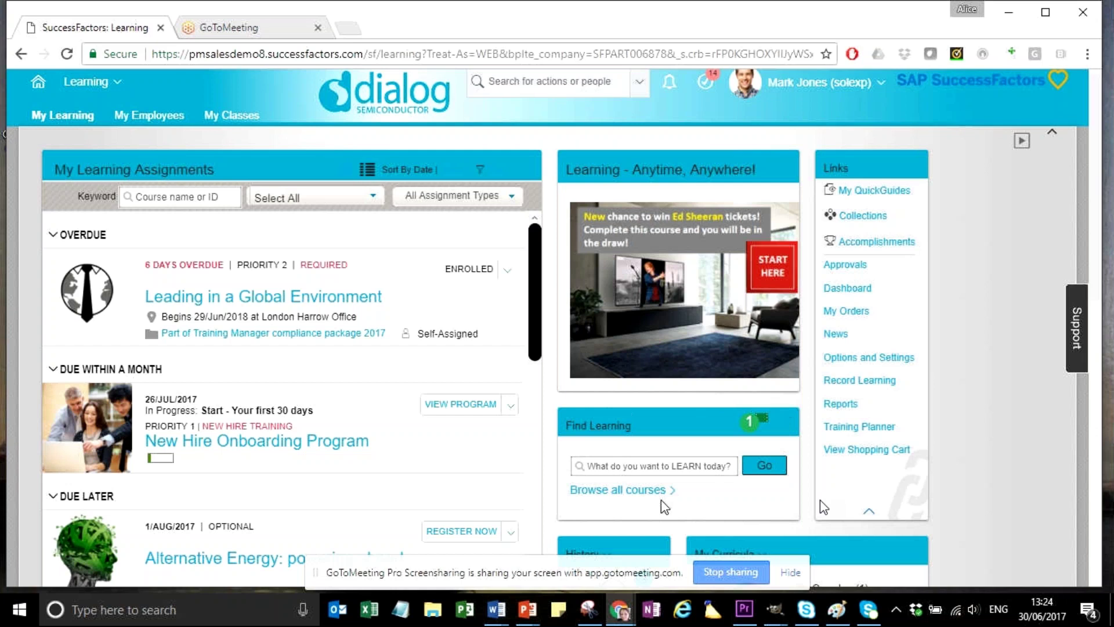
Check the course suggestions for "2017" in Find Learning, and clear the search text.
{"action": "left_click_drag", "start_coordinate": [647, 496], "coordinate": [654, 460]}
{"action": "type", "text": "2017"}
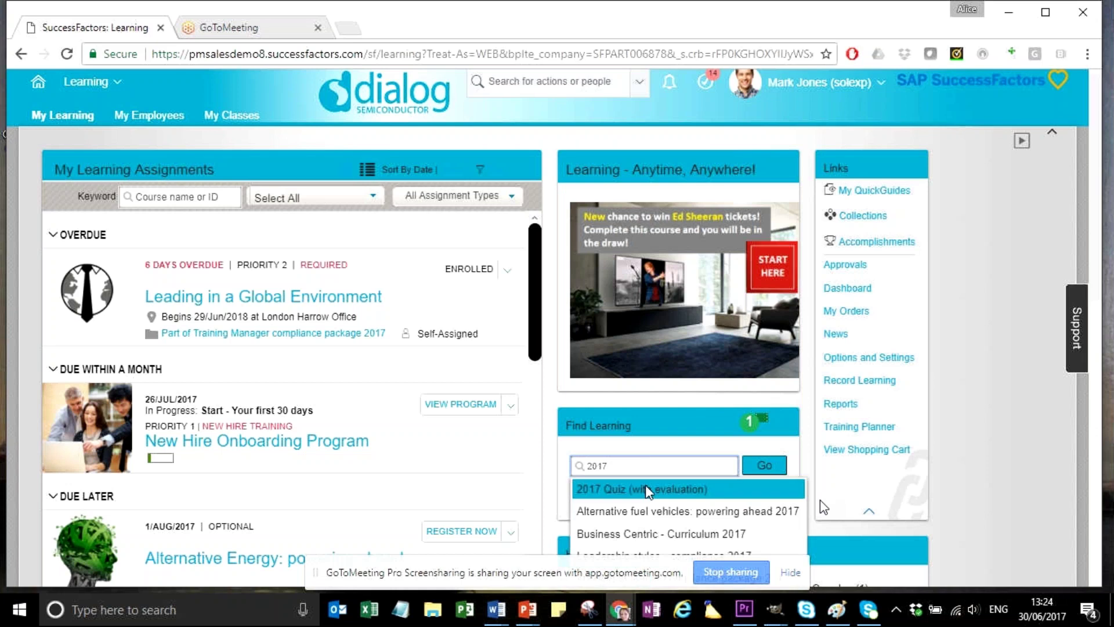
{"action": "key", "text": "BackSpace"}
{"action": "key", "text": "BackSpace"}
{"action": "key", "text": "BackSpace"}
{"action": "key", "text": "BackSpace"}
{"action": "left_click", "coordinate": [662, 452]}
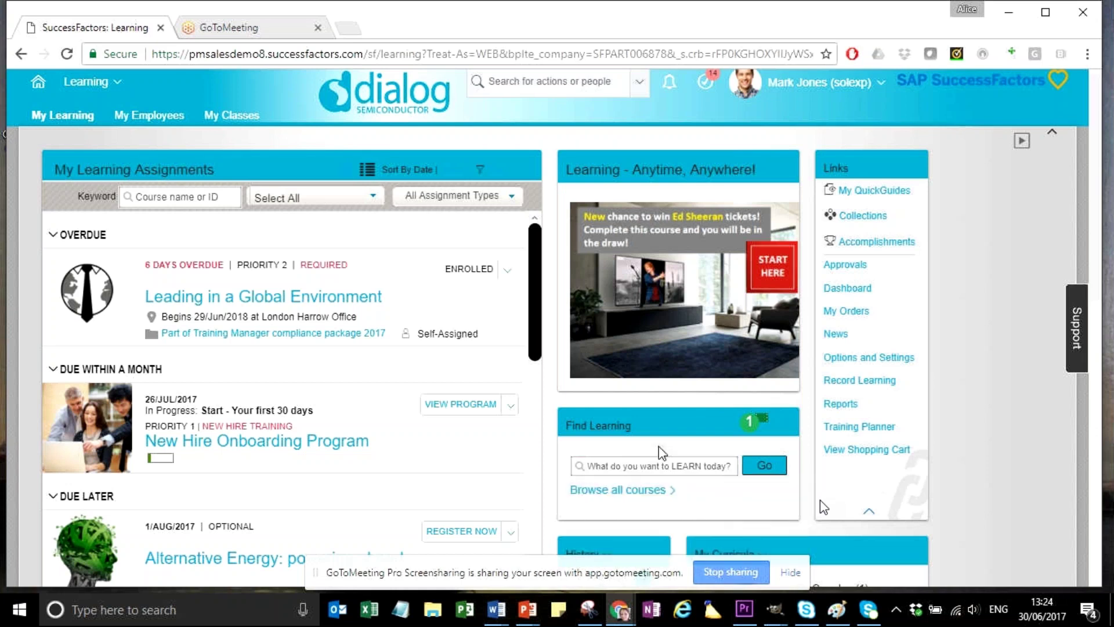
Open the catalog of all courses and examine the courses recommended for the learner.
{"action": "left_click", "coordinate": [623, 491]}
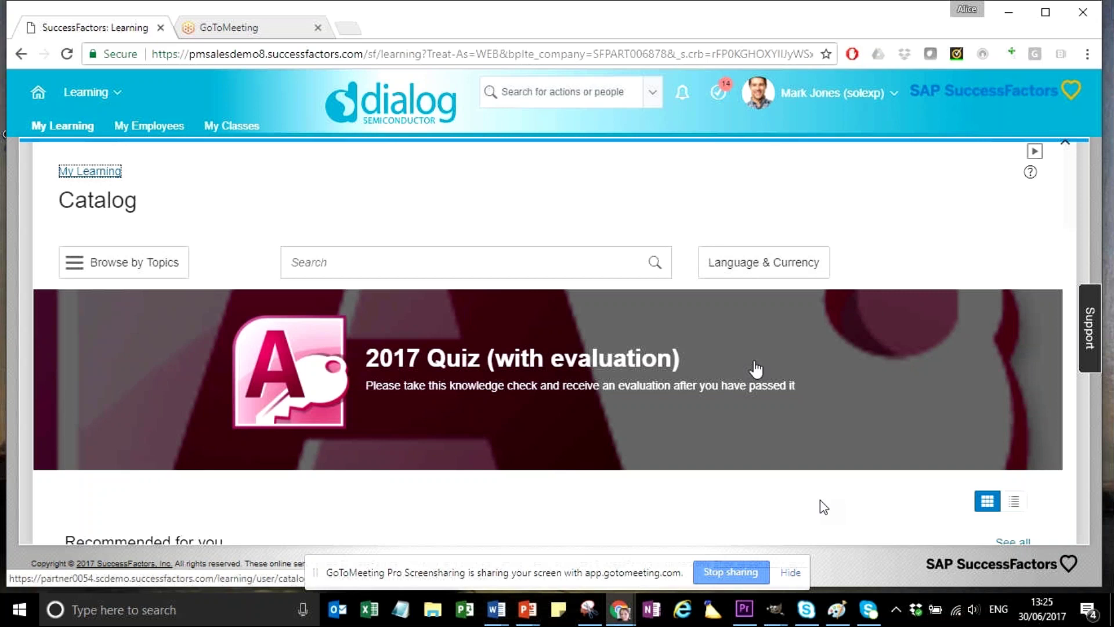
{"action": "scroll", "coordinate": [756, 369], "scroll_direction": "down", "scroll_amount": 1}
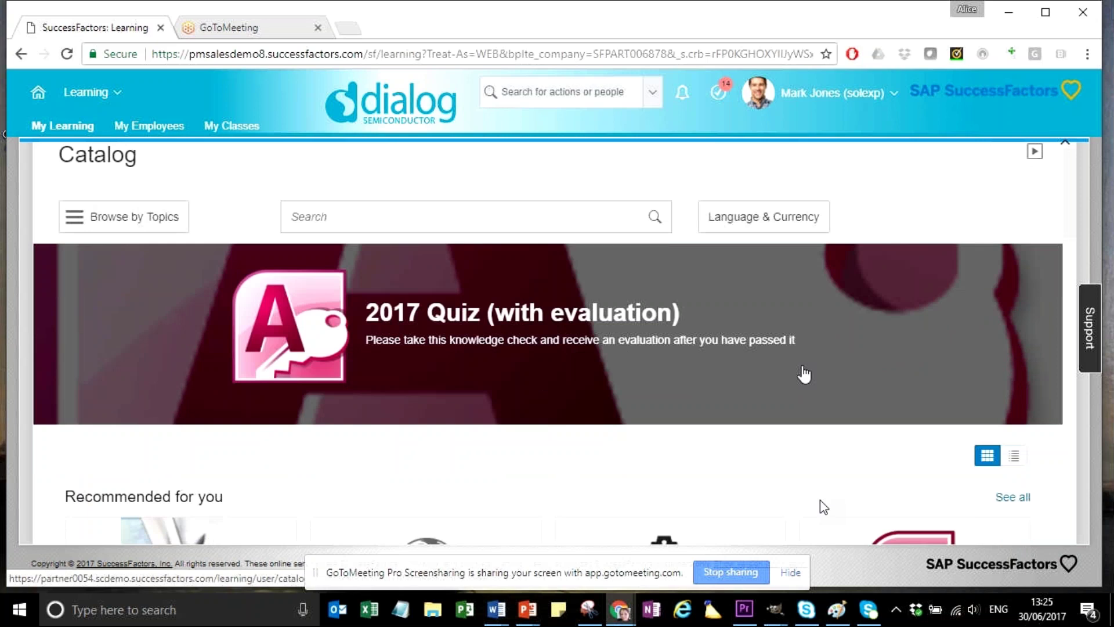
{"action": "scroll", "coordinate": [805, 374], "scroll_direction": "down", "scroll_amount": 2}
{"action": "scroll", "coordinate": [805, 372], "scroll_direction": "down", "scroll_amount": 2}
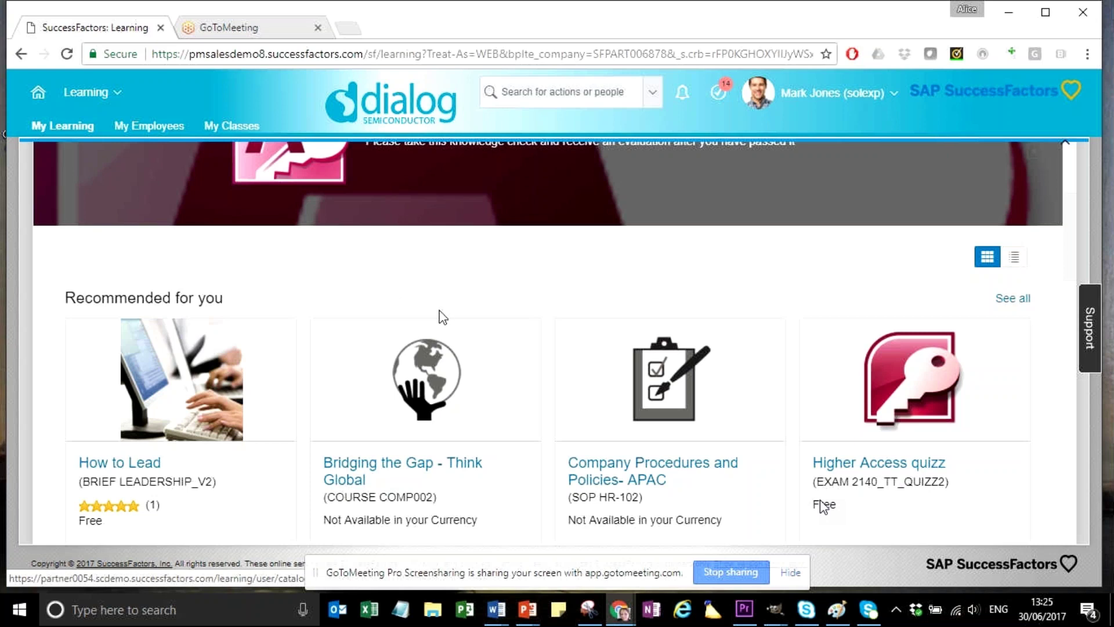
{"action": "scroll", "coordinate": [439, 316], "scroll_direction": "down", "scroll_amount": 1}
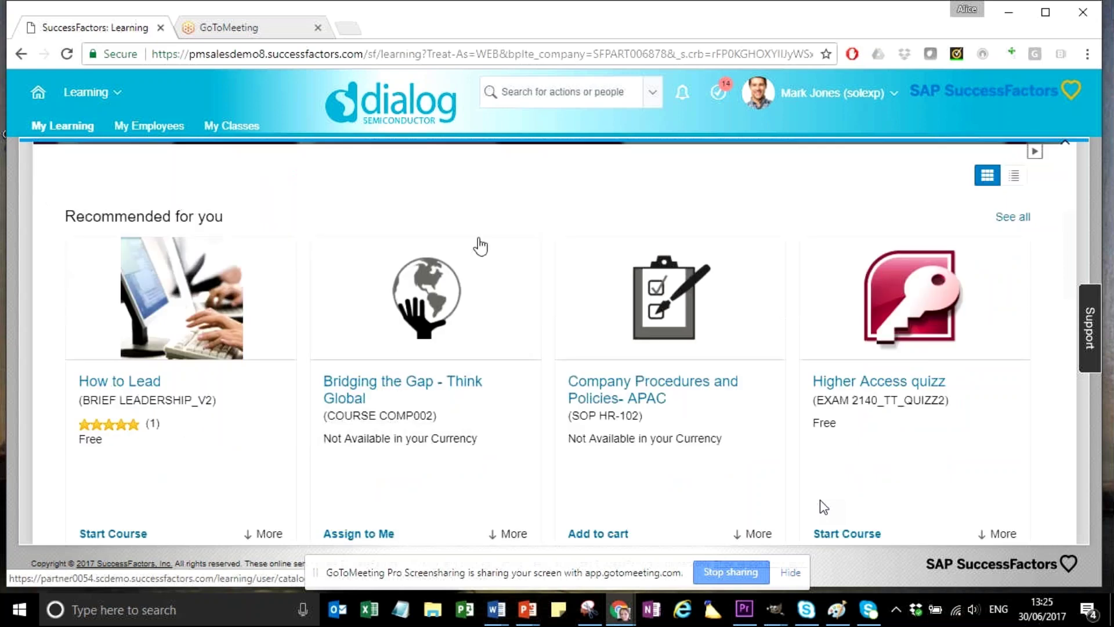
{"action": "scroll", "coordinate": [532, 278], "scroll_direction": "down", "scroll_amount": 2}
{"action": "scroll", "coordinate": [532, 278], "scroll_direction": "down", "scroll_amount": 1}
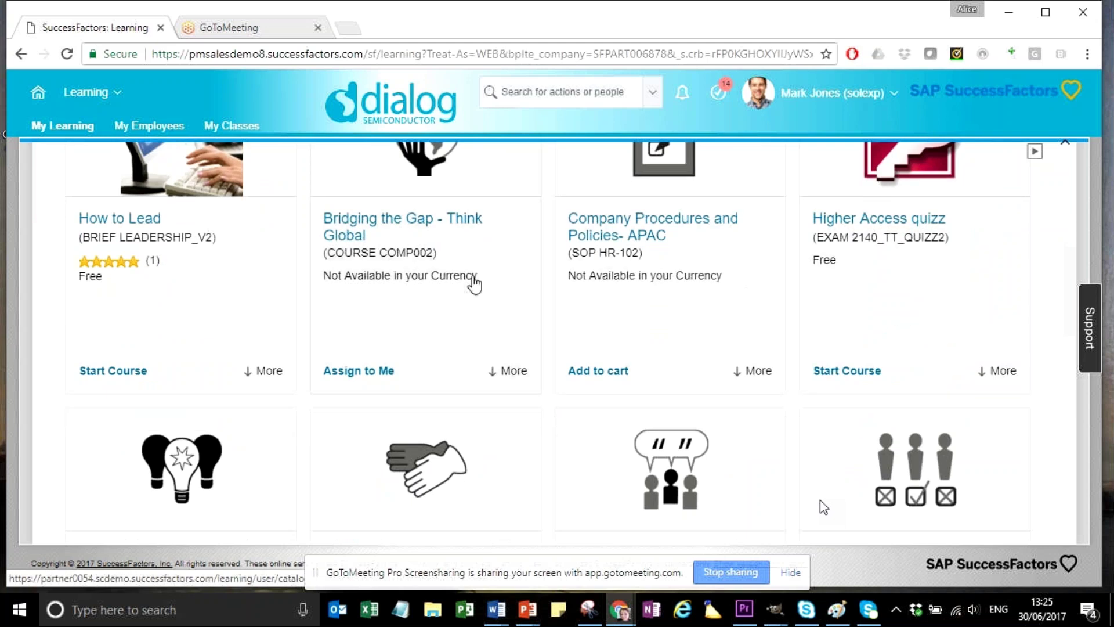
{"action": "scroll", "coordinate": [853, 294], "scroll_direction": "down", "scroll_amount": 1}
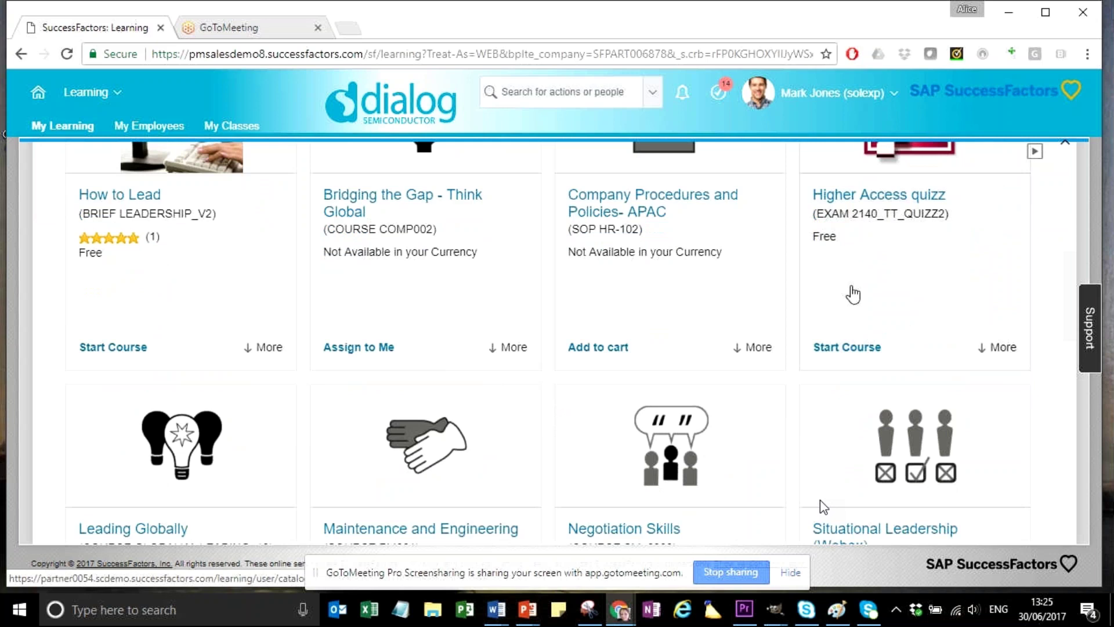
Examine the Highly Rated and Featured Learning sections of the catalog, and return to the start of the page.
{"action": "scroll", "coordinate": [852, 294], "scroll_direction": "down", "scroll_amount": 4}
{"action": "scroll", "coordinate": [852, 294], "scroll_direction": "down", "scroll_amount": 2}
{"action": "scroll", "coordinate": [237, 329], "scroll_direction": "down", "scroll_amount": 3}
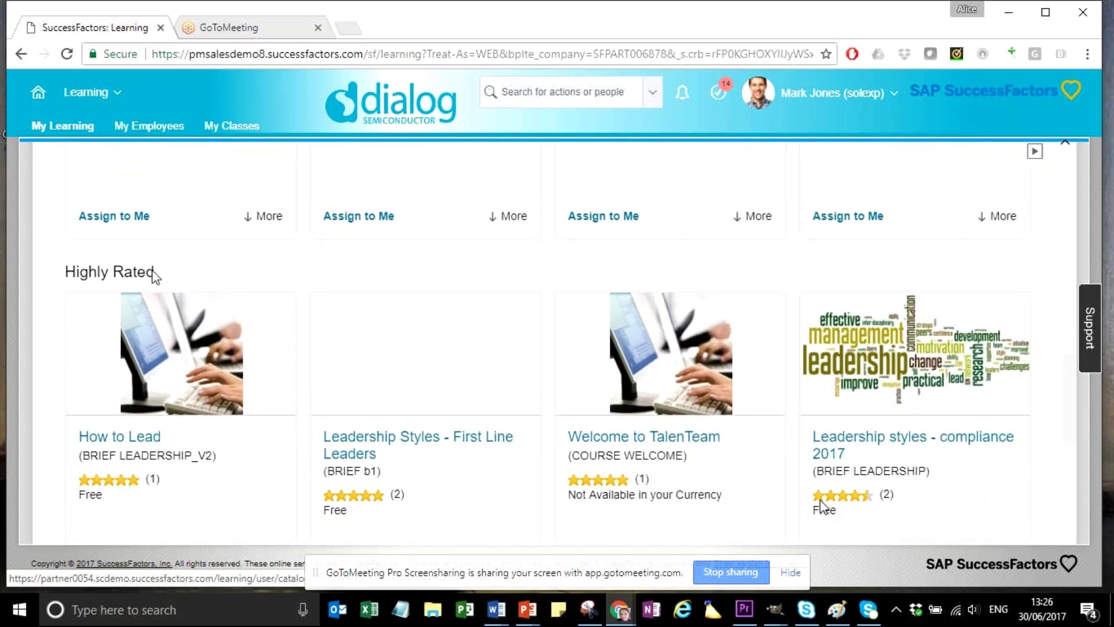
{"action": "mouse_move", "coordinate": [144, 486]}
{"action": "scroll", "coordinate": [737, 402], "scroll_direction": "down", "scroll_amount": 2}
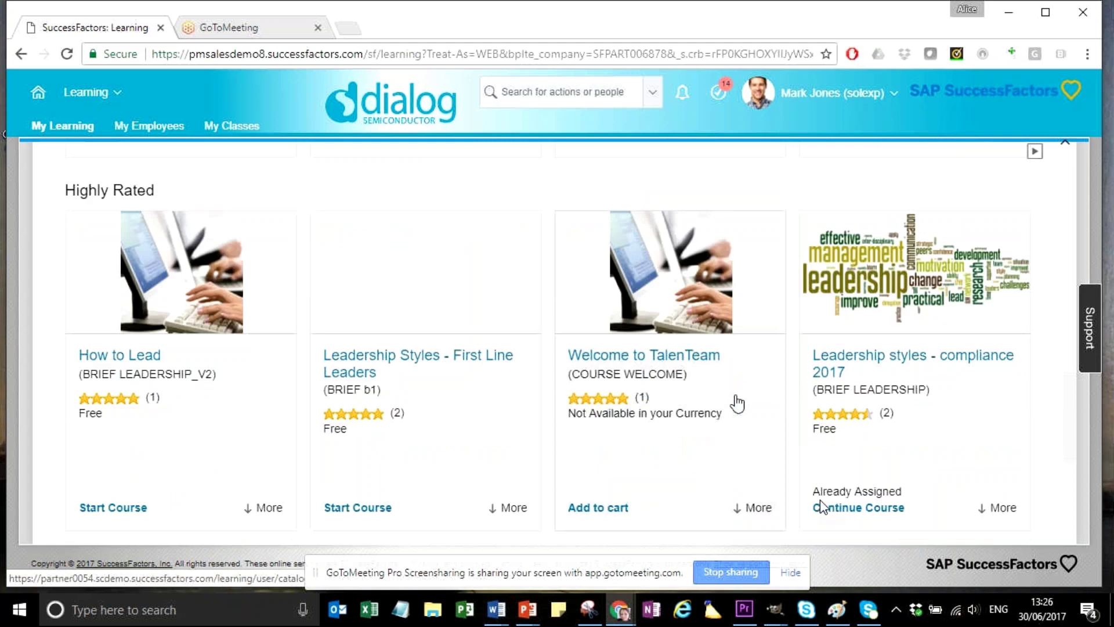
{"action": "scroll", "coordinate": [737, 400], "scroll_direction": "down", "scroll_amount": 5}
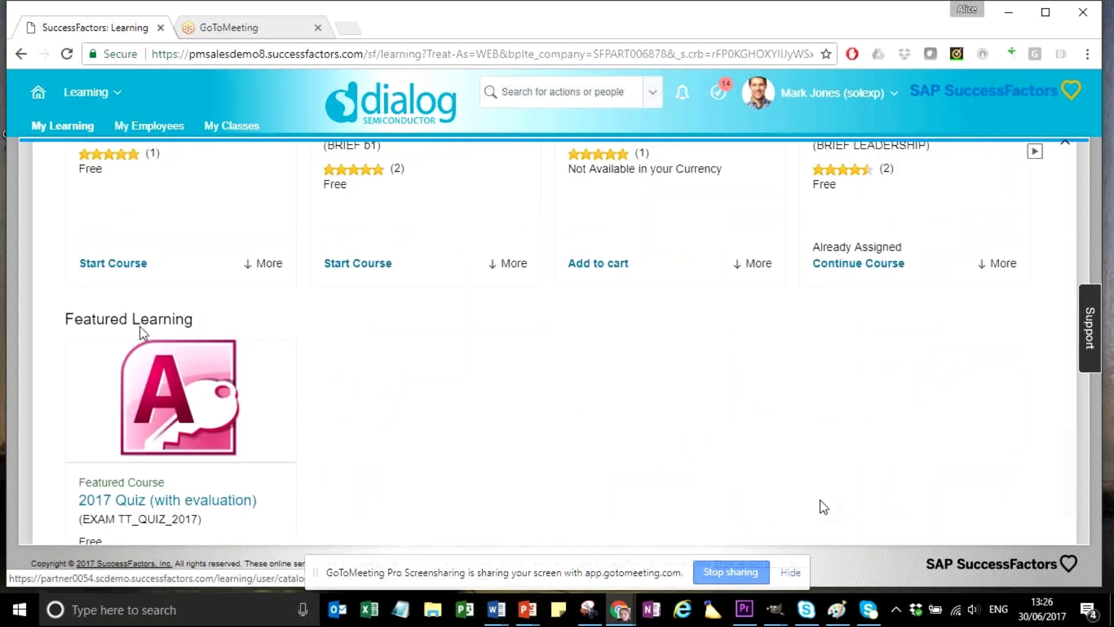
{"action": "scroll", "coordinate": [631, 344], "scroll_direction": "down", "scroll_amount": 2}
{"action": "scroll", "coordinate": [632, 344], "scroll_direction": "down", "scroll_amount": 1}
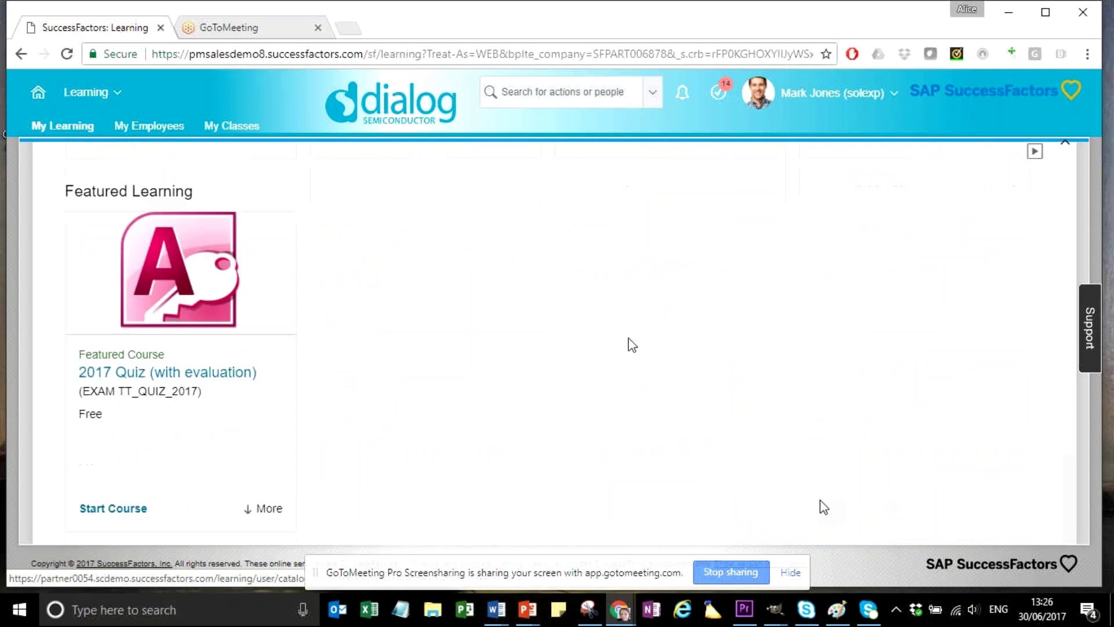
{"action": "scroll", "coordinate": [633, 345], "scroll_direction": "up", "scroll_amount": 12}
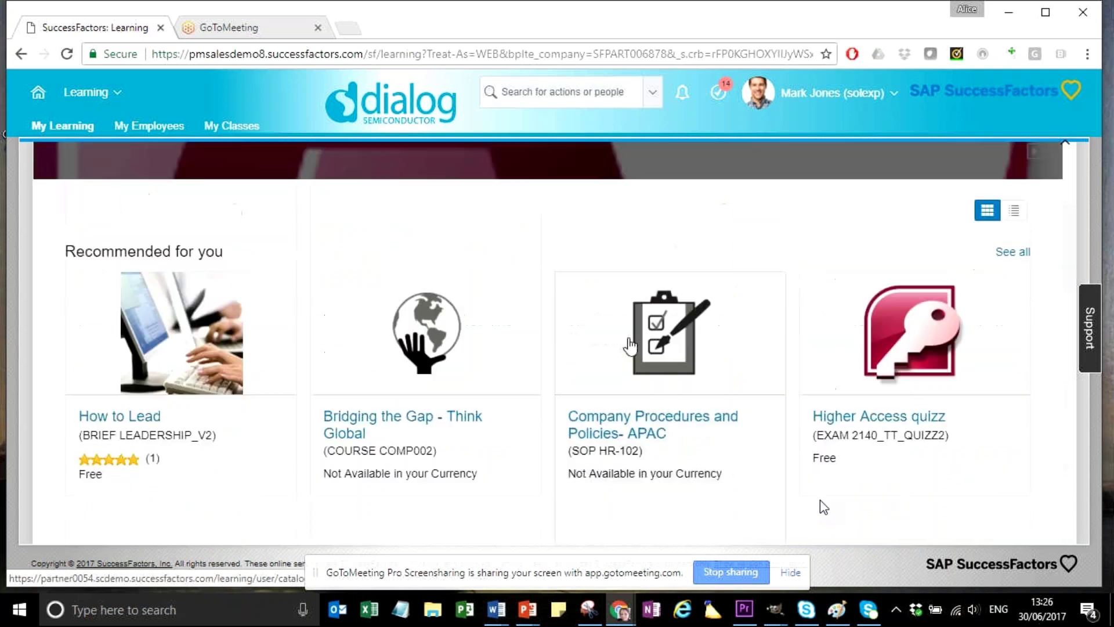
{"action": "scroll", "coordinate": [630, 347], "scroll_direction": "up", "scroll_amount": 3}
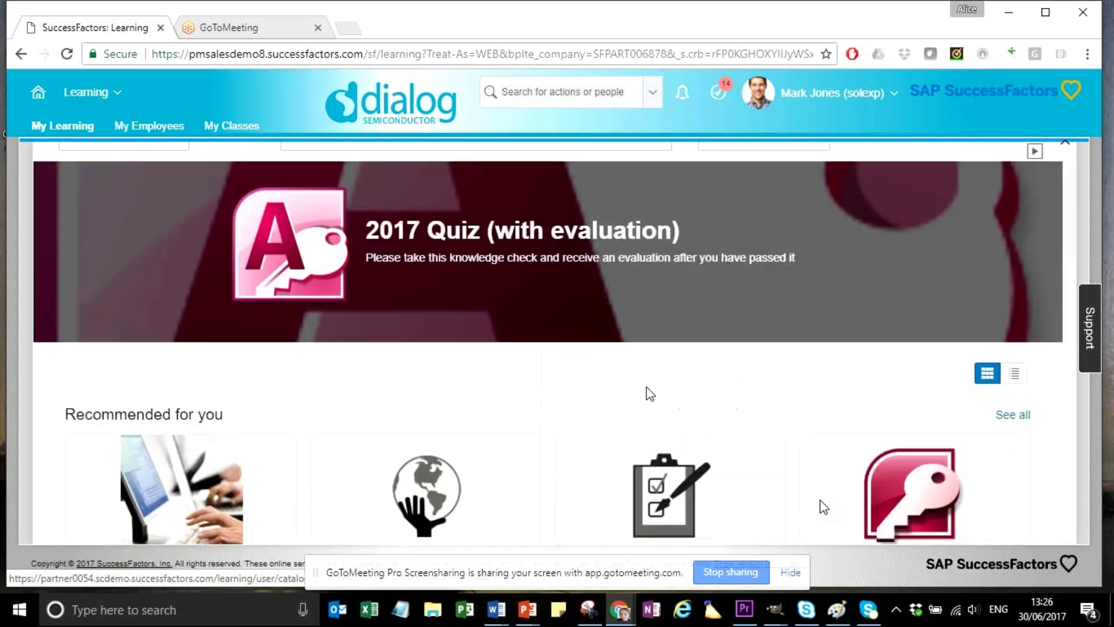
{"action": "scroll", "coordinate": [650, 394], "scroll_direction": "up", "scroll_amount": 3}
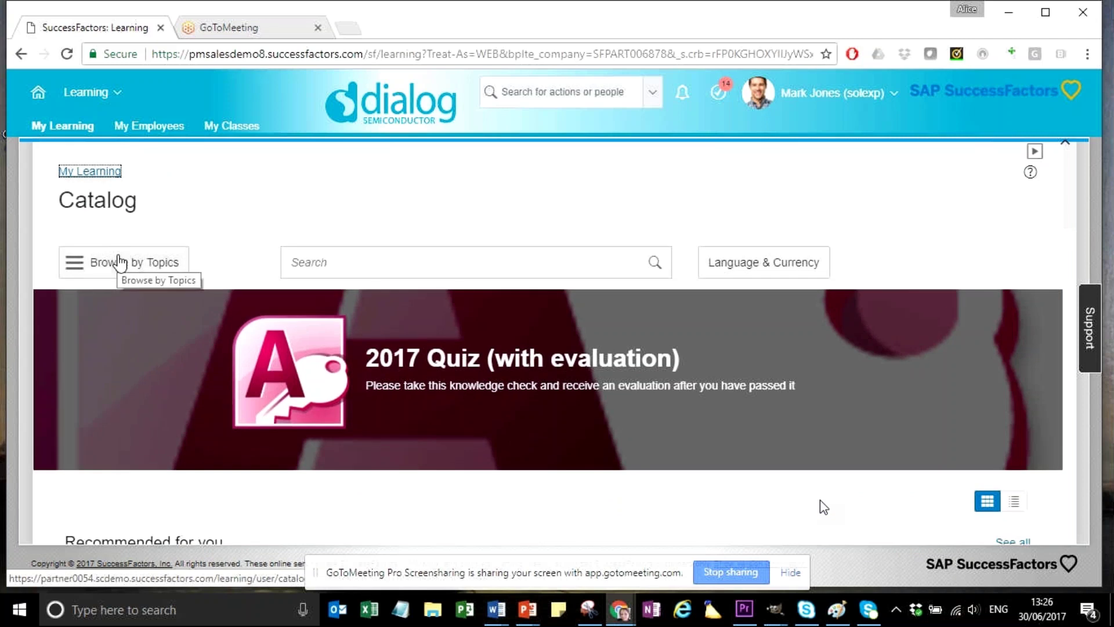
Look through the topics available for browsing the catalog, and close the topic list.
{"action": "left_click", "coordinate": [119, 262]}
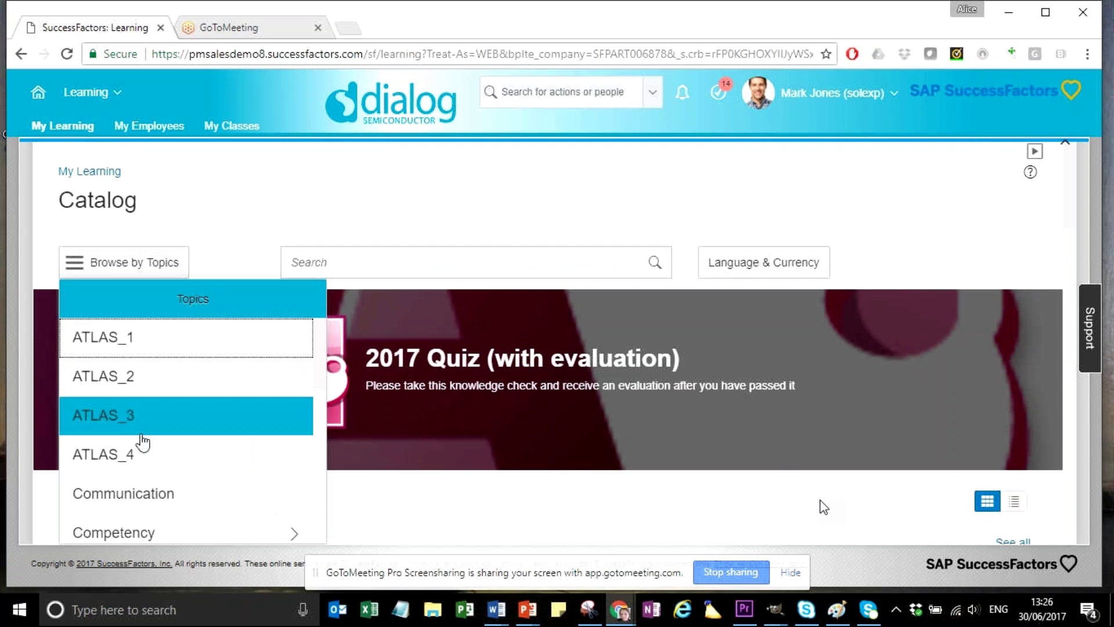
{"action": "scroll", "coordinate": [143, 442], "scroll_direction": "down", "scroll_amount": 2}
{"action": "scroll", "coordinate": [142, 442], "scroll_direction": "down", "scroll_amount": 4}
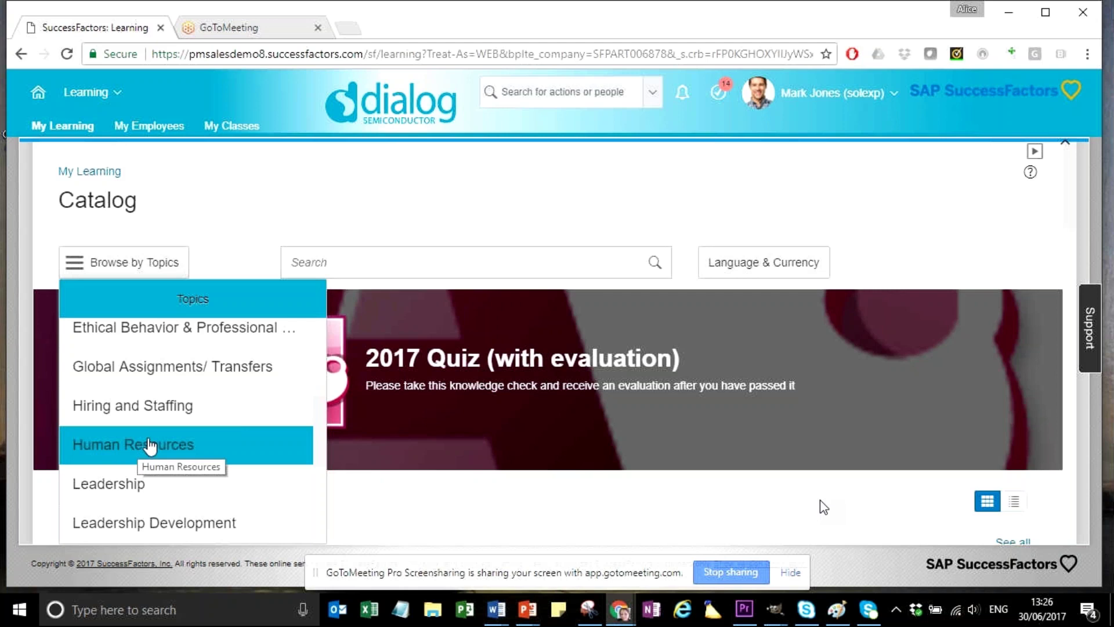
{"action": "left_click", "coordinate": [382, 262]}
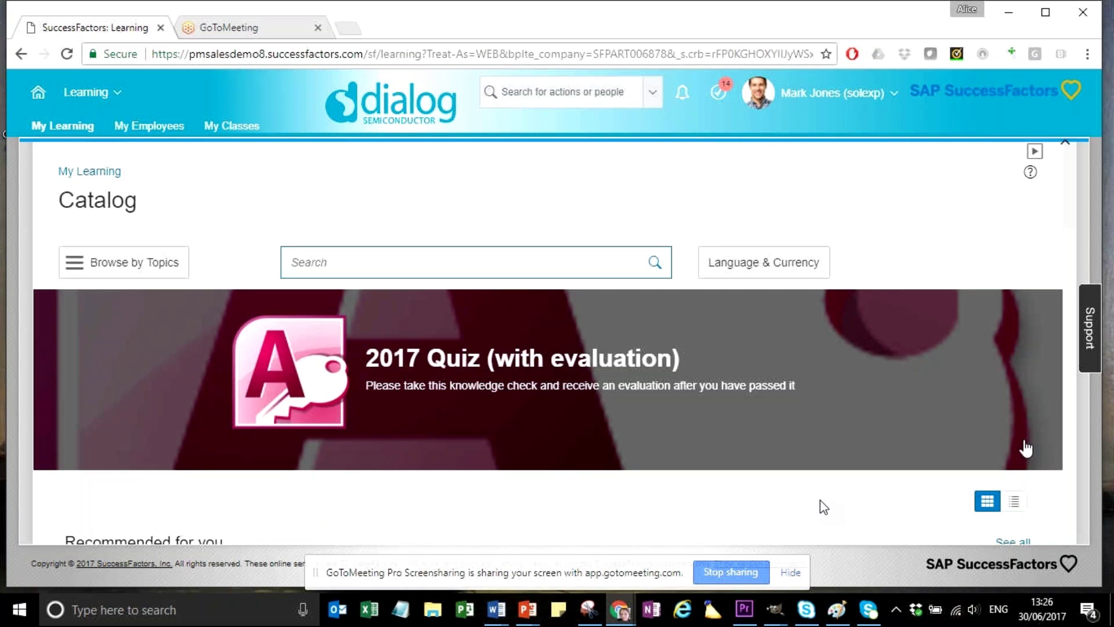
Switch the catalog to list view and examine the descriptions of the recommended courses.
{"action": "scroll", "coordinate": [1024, 448], "scroll_direction": "down", "scroll_amount": 1}
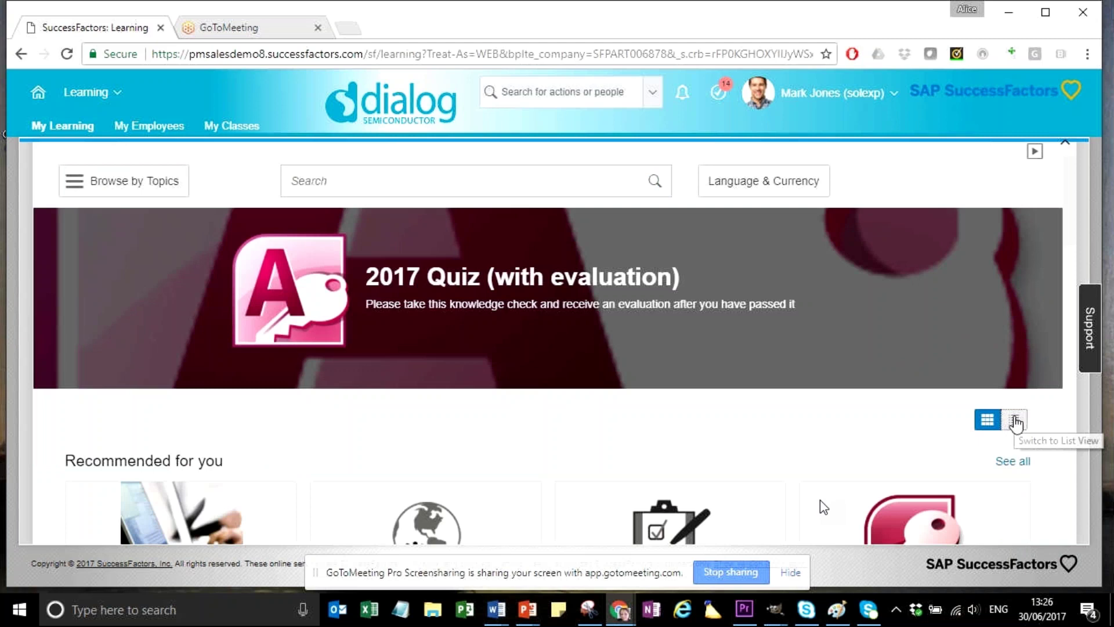
{"action": "left_click", "coordinate": [1015, 421]}
{"action": "scroll", "coordinate": [744, 416], "scroll_direction": "down", "scroll_amount": 4}
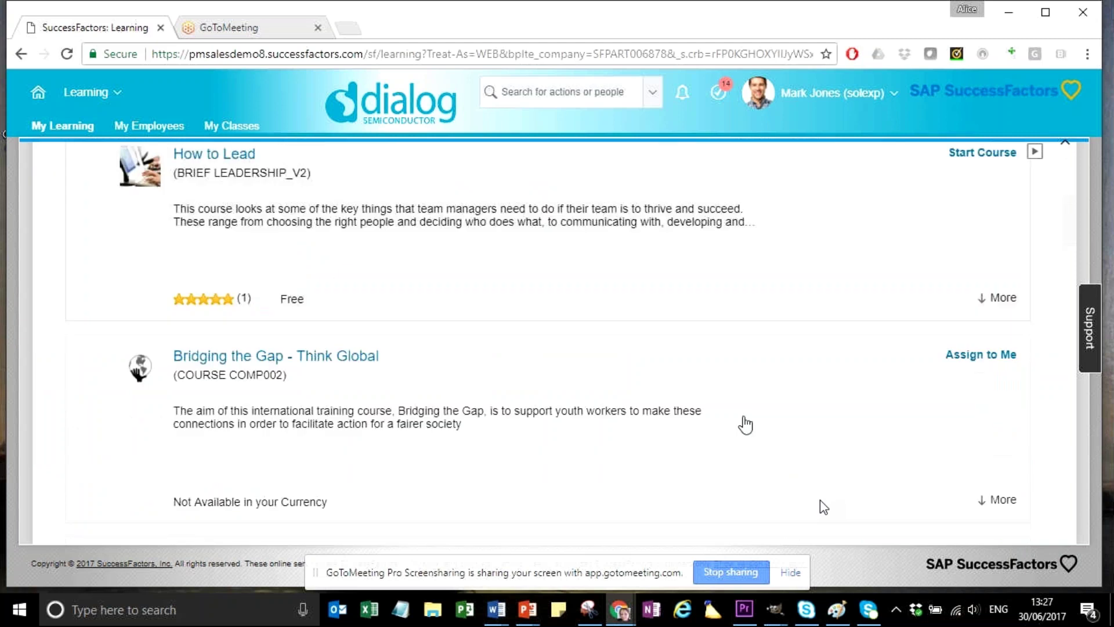
{"action": "scroll", "coordinate": [745, 425], "scroll_direction": "down", "scroll_amount": 3}
{"action": "scroll", "coordinate": [745, 425], "scroll_direction": "down", "scroll_amount": 4}
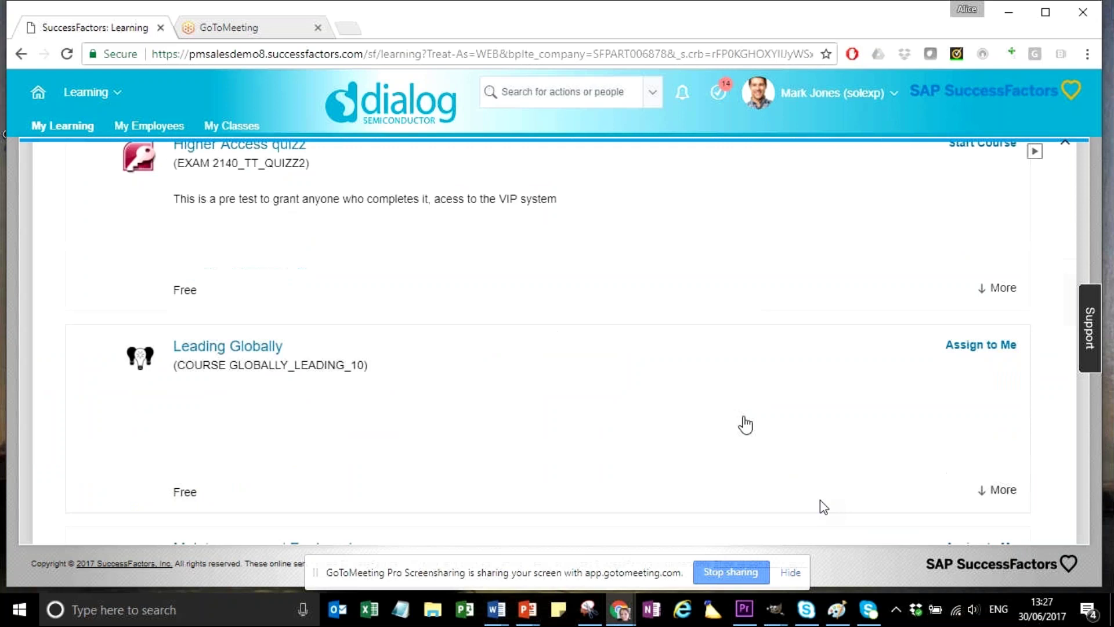
{"action": "scroll", "coordinate": [745, 425], "scroll_direction": "down", "scroll_amount": 5}
{"action": "scroll", "coordinate": [745, 425], "scroll_direction": "up", "scroll_amount": 10}
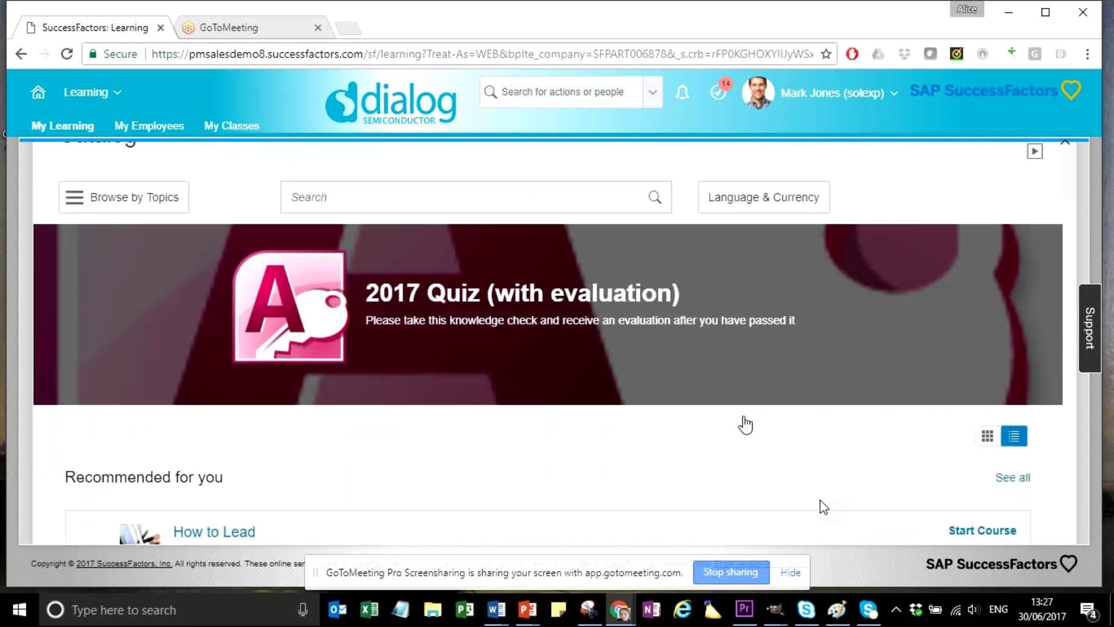
{"action": "scroll", "coordinate": [745, 425], "scroll_direction": "up", "scroll_amount": 2}
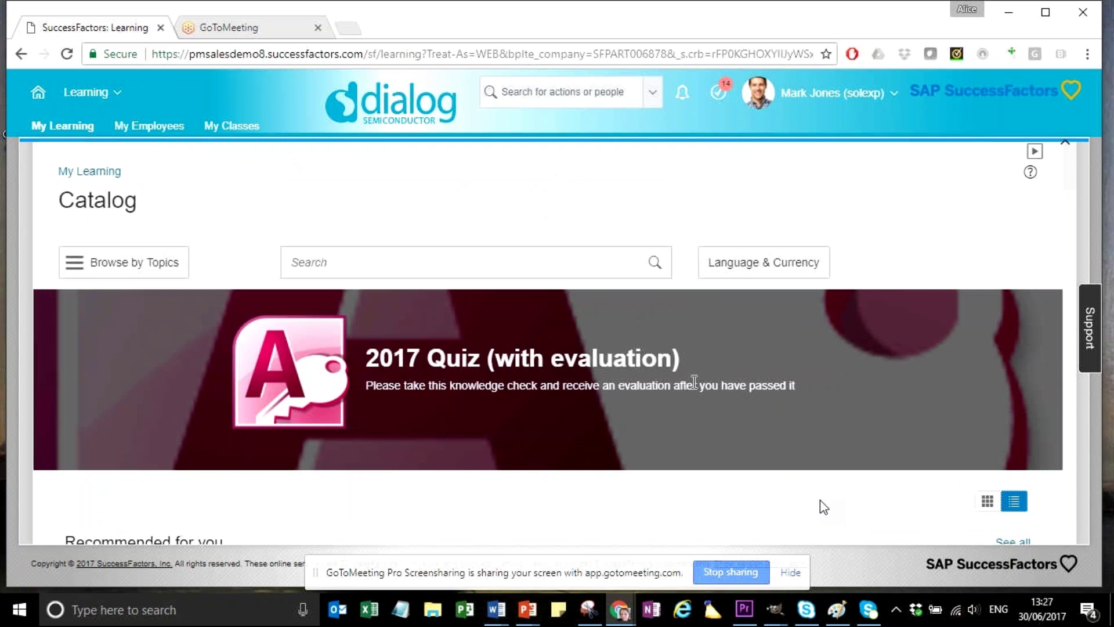
{"action": "scroll", "coordinate": [694, 381], "scroll_direction": "down", "scroll_amount": 5}
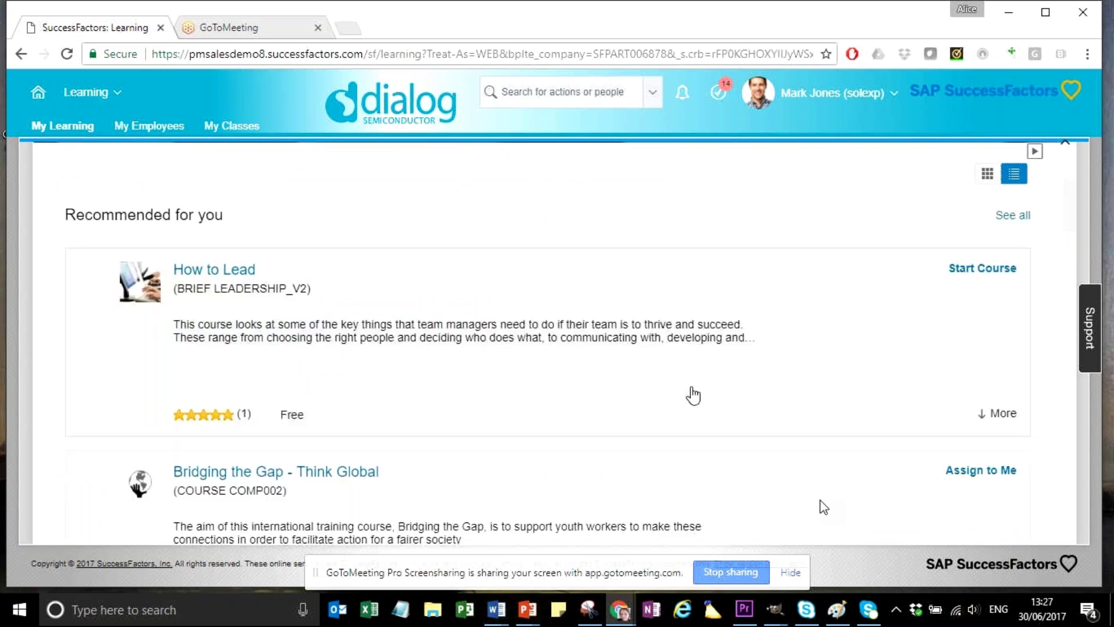
Examine the remaining recommended courses in the catalog's list view, and return to the My Learning page.
{"action": "scroll", "coordinate": [695, 396], "scroll_direction": "down", "scroll_amount": 5}
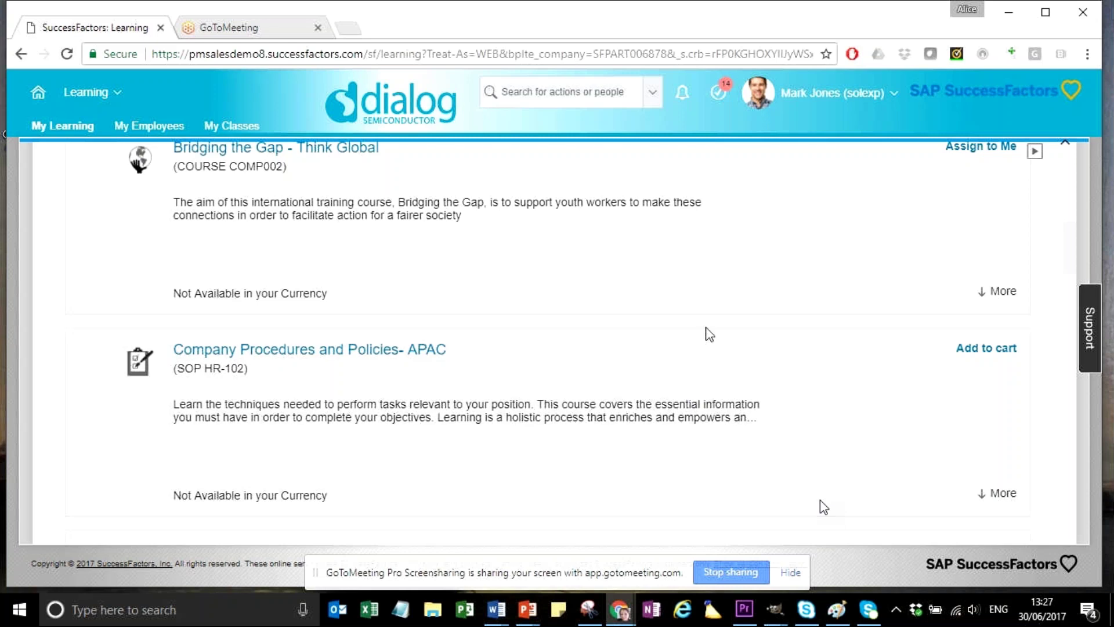
{"action": "scroll", "coordinate": [708, 333], "scroll_direction": "up", "scroll_amount": 10}
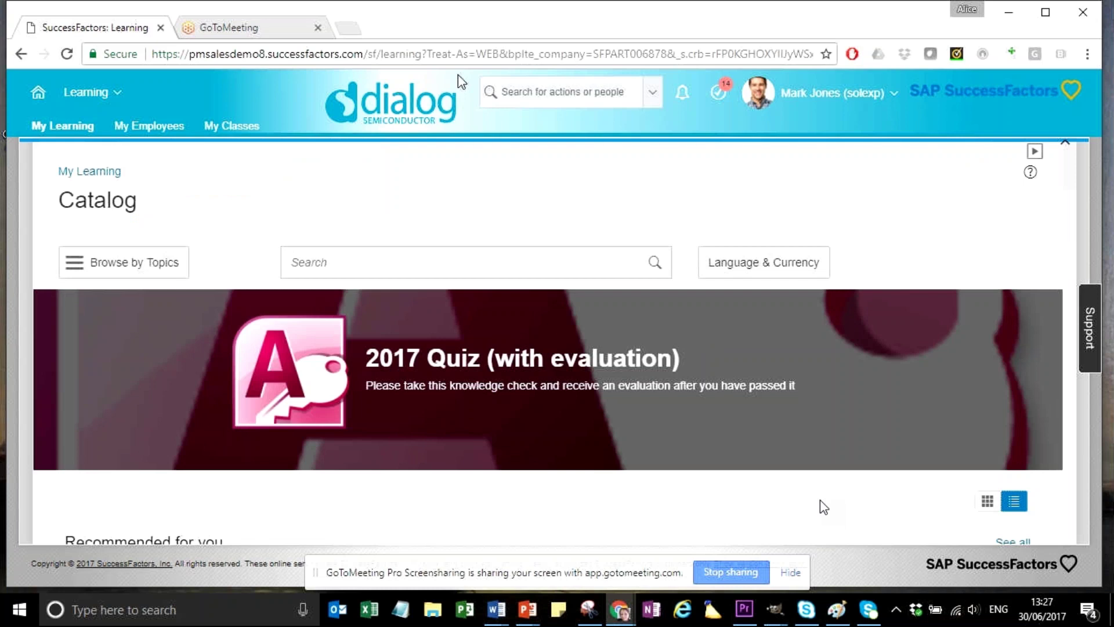
{"action": "left_click", "coordinate": [63, 128]}
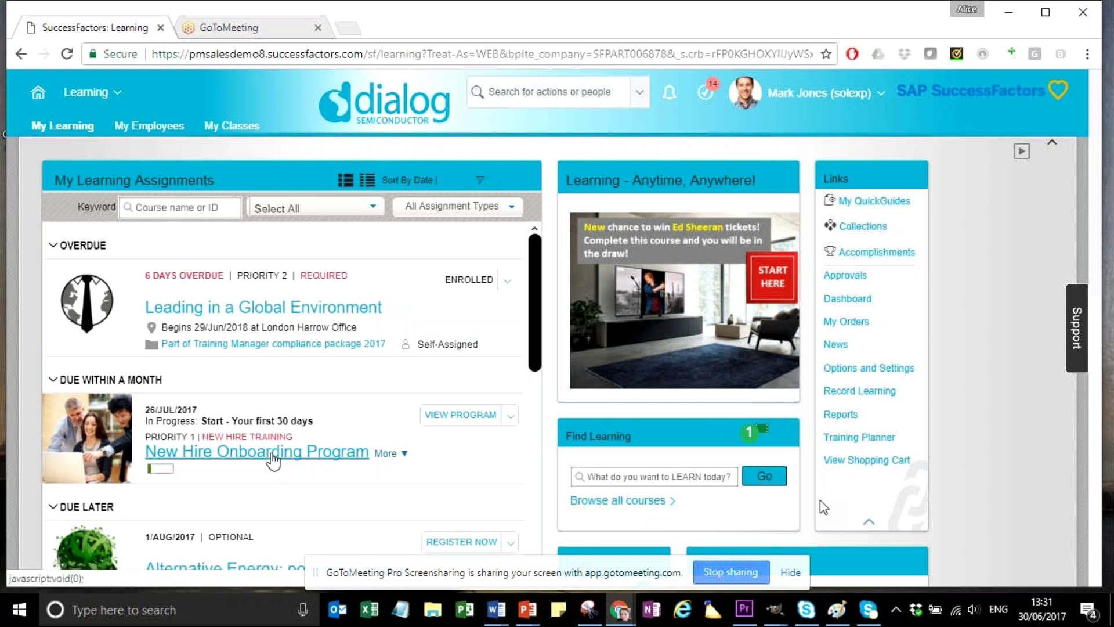
Open the New Hire Onboarding Program from the learning assignments and examine its overview with the program description and welcome video.
{"action": "left_click", "coordinate": [253, 460]}
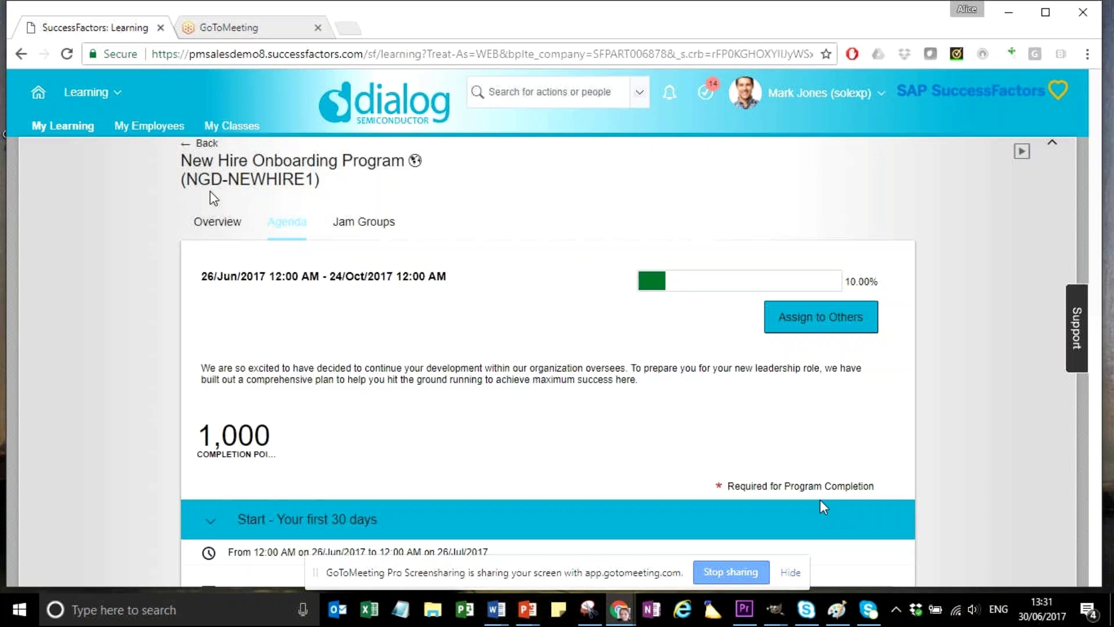
{"action": "left_click", "coordinate": [215, 225]}
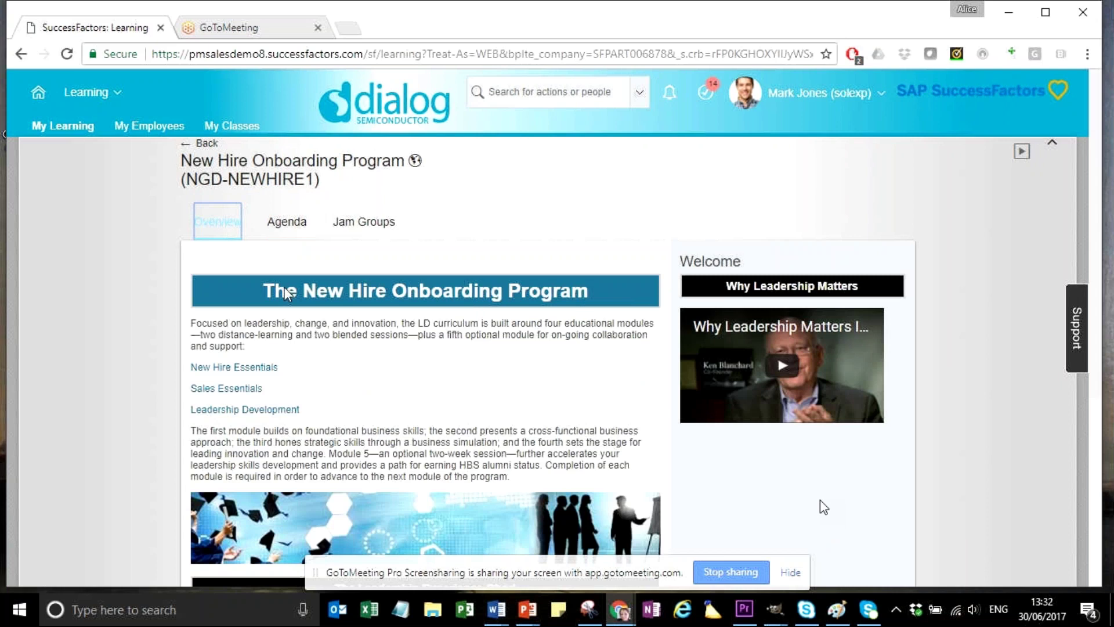
{"action": "scroll", "coordinate": [170, 294], "scroll_direction": "down", "scroll_amount": 2}
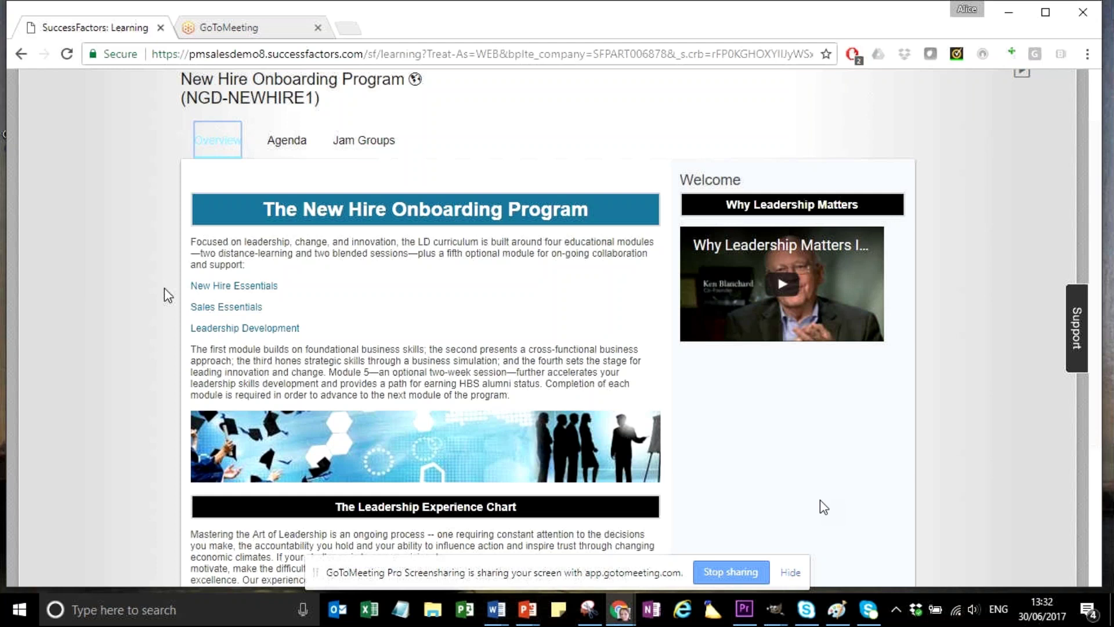
{"action": "scroll", "coordinate": [169, 291], "scroll_direction": "down", "scroll_amount": 3}
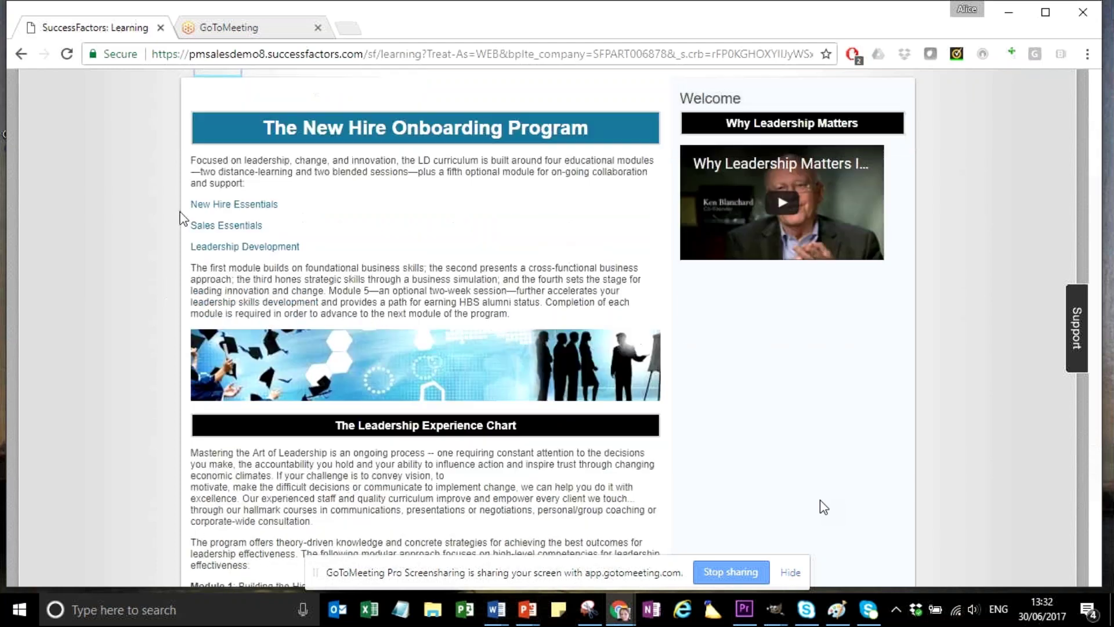
{"action": "scroll", "coordinate": [179, 249], "scroll_direction": "down", "scroll_amount": 5}
{"action": "scroll", "coordinate": [178, 281], "scroll_direction": "up", "scroll_amount": 6}
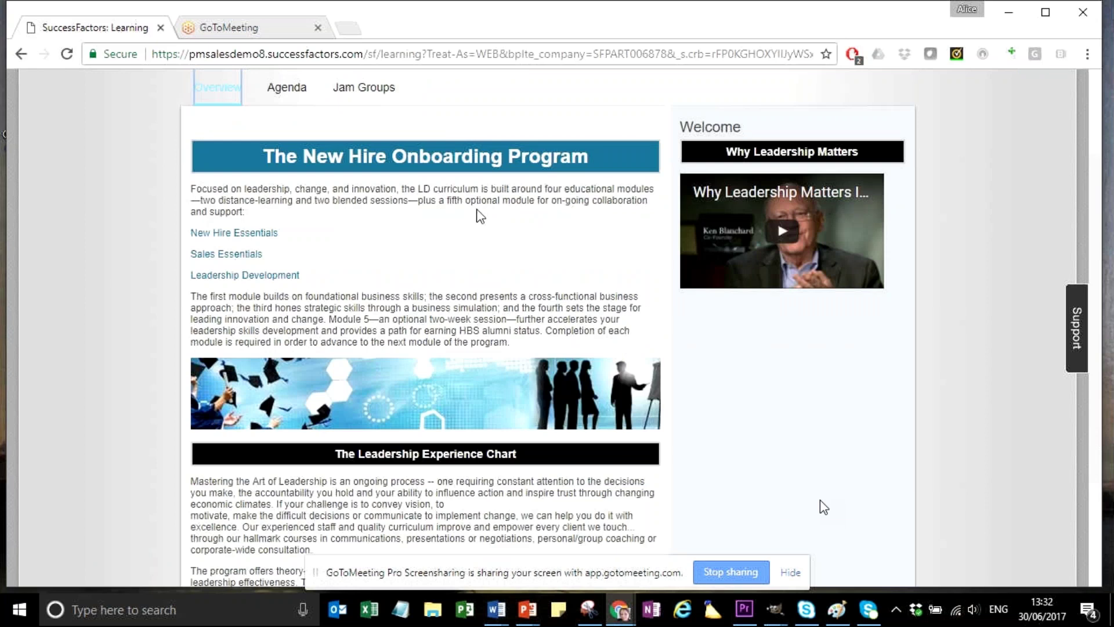
{"action": "scroll", "coordinate": [404, 346], "scroll_direction": "up", "scroll_amount": 3}
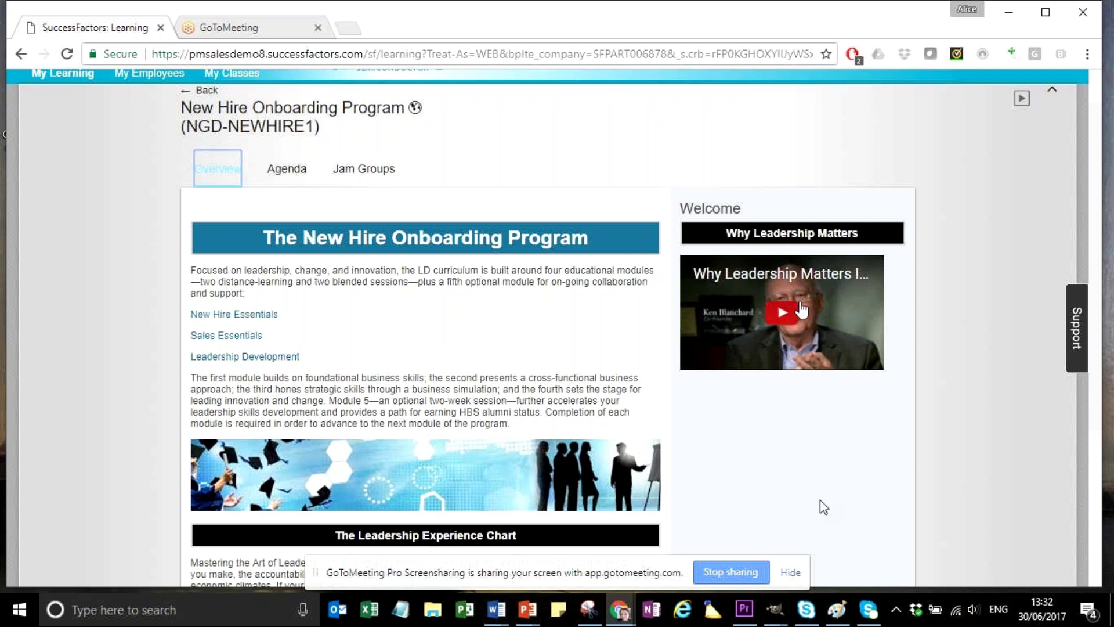
{"action": "scroll", "coordinate": [802, 309], "scroll_direction": "down", "scroll_amount": 1}
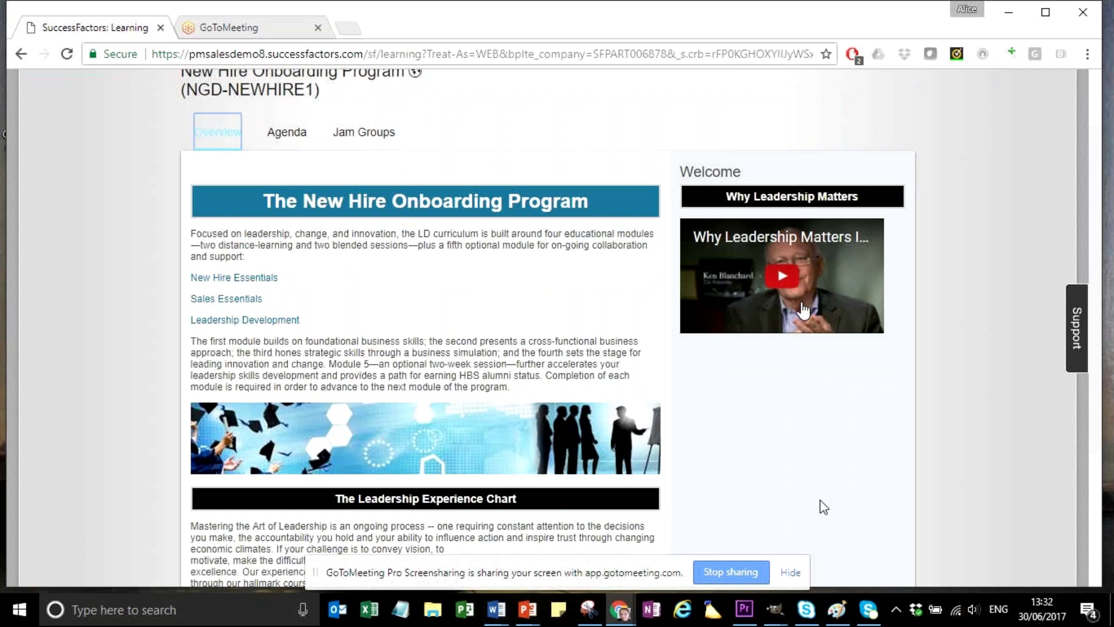
{"action": "scroll", "coordinate": [803, 309], "scroll_direction": "down", "scroll_amount": 3}
{"action": "scroll", "coordinate": [806, 309], "scroll_direction": "up", "scroll_amount": 4}
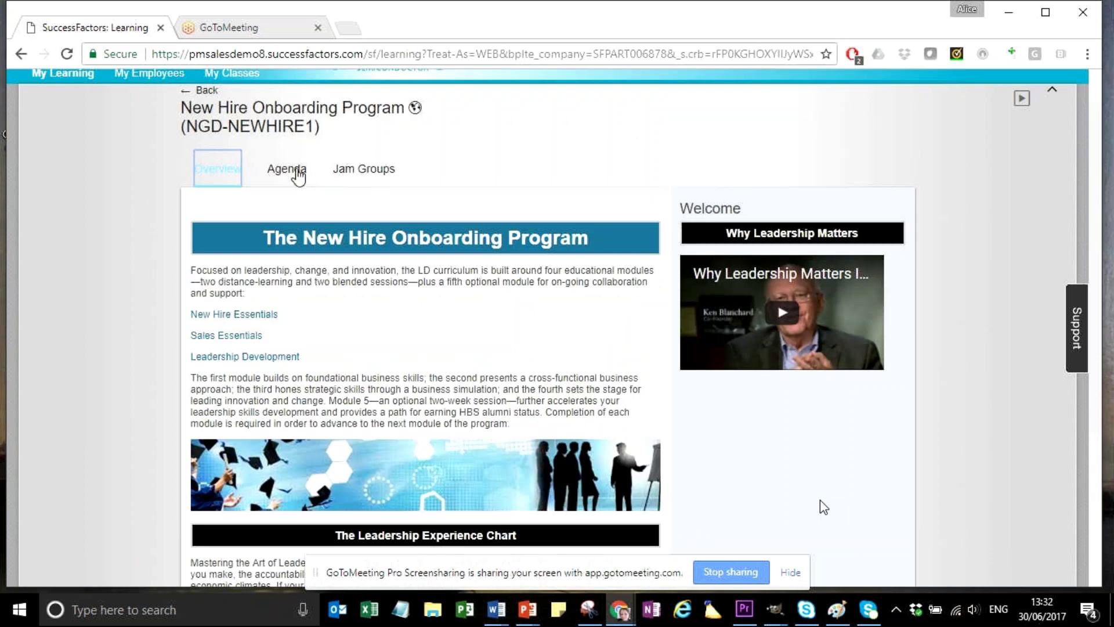
Show the onboarding program's agenda and collapse the "Start - Your first 30 days" section to view all phases.
{"action": "left_click", "coordinate": [297, 173]}
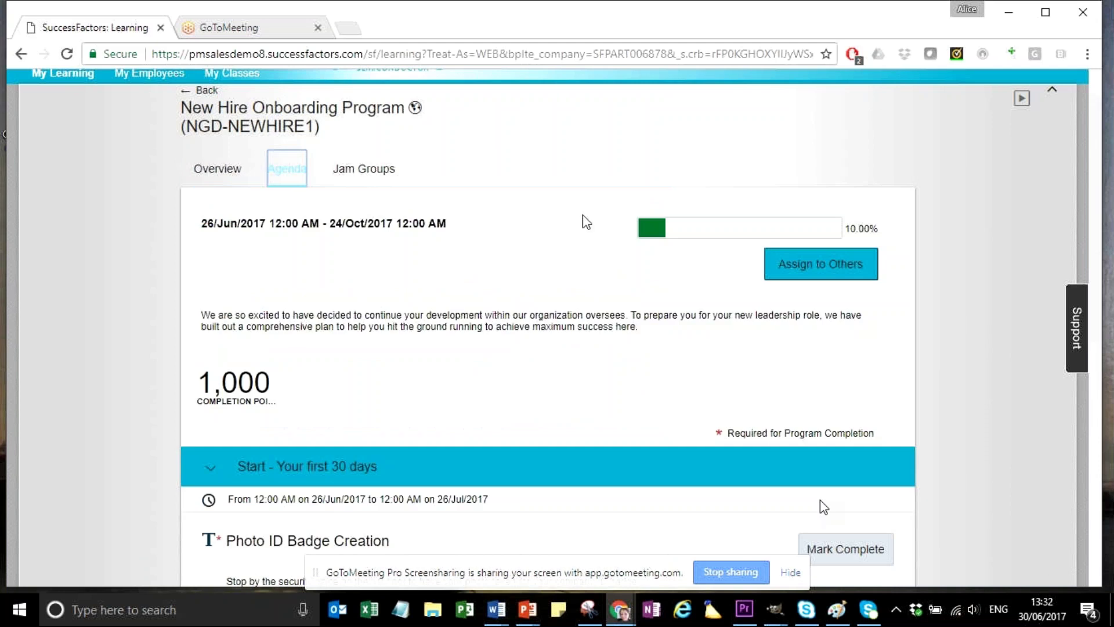
{"action": "scroll", "coordinate": [525, 221], "scroll_direction": "down", "scroll_amount": 1}
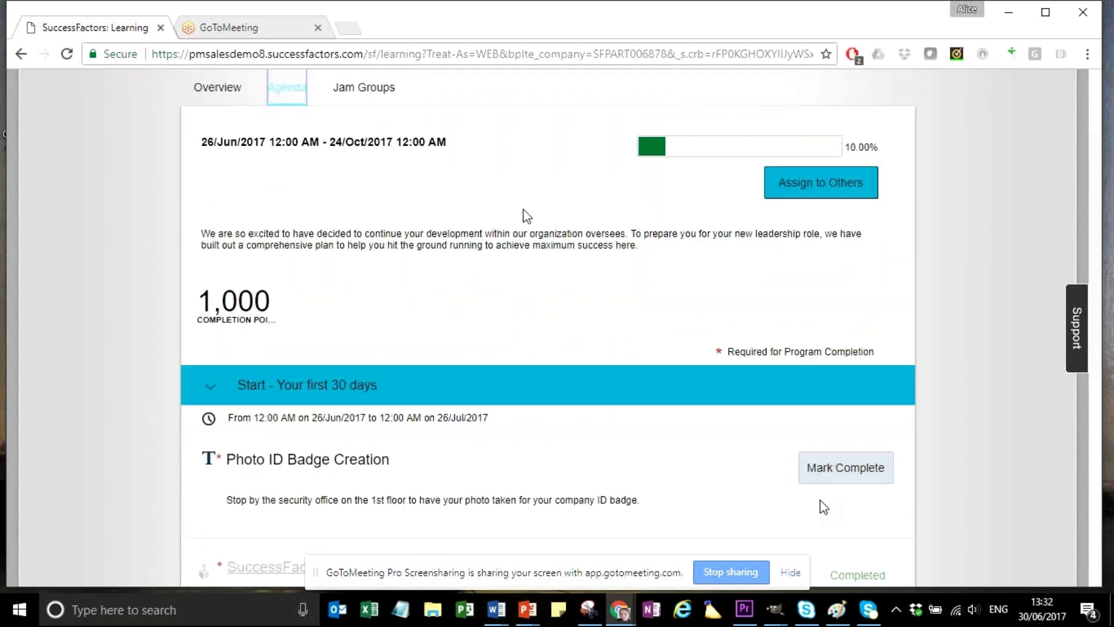
{"action": "scroll", "coordinate": [525, 215], "scroll_direction": "down", "scroll_amount": 1}
{"action": "left_click", "coordinate": [338, 297]}
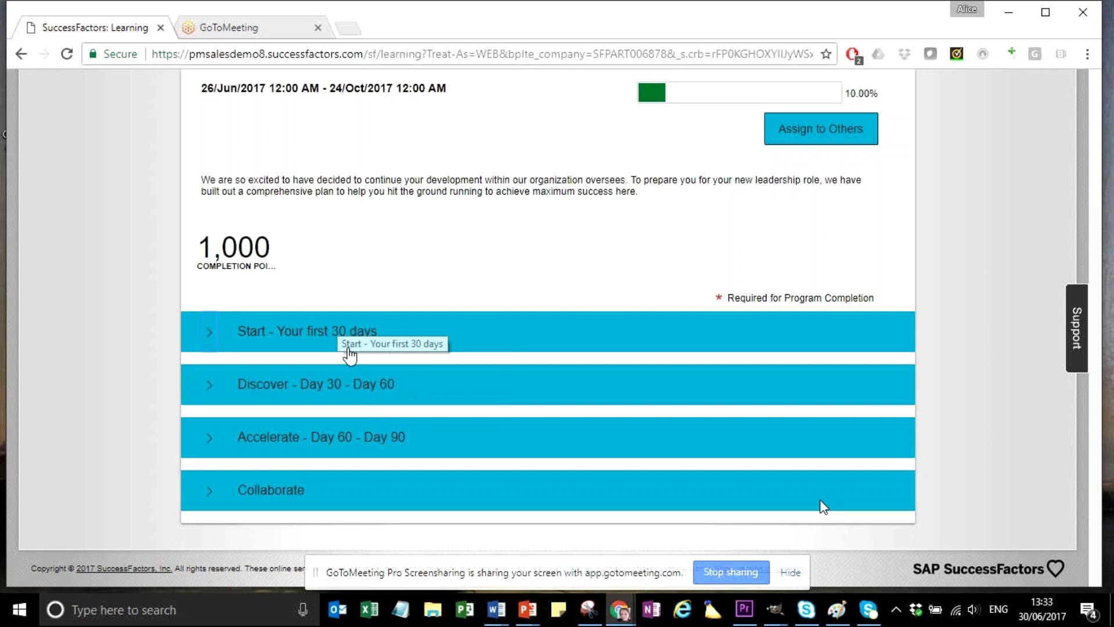
Expand the "Start - Your first 30 days" section and examine its tasks, course and reading link.
{"action": "left_click", "coordinate": [210, 335]}
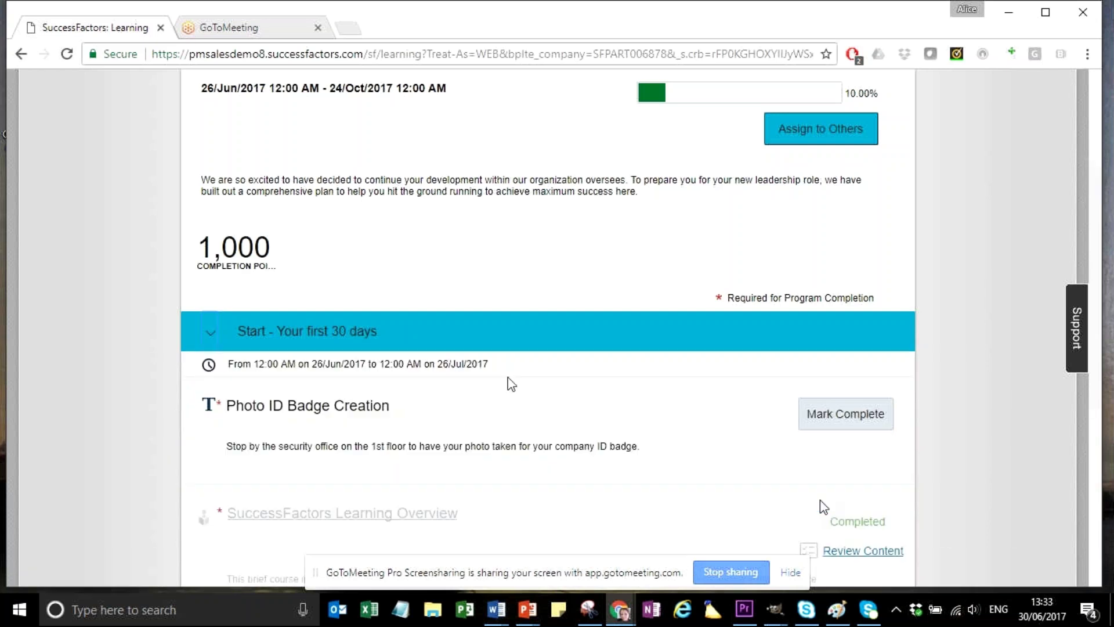
{"action": "scroll", "coordinate": [511, 383], "scroll_direction": "down", "scroll_amount": 3}
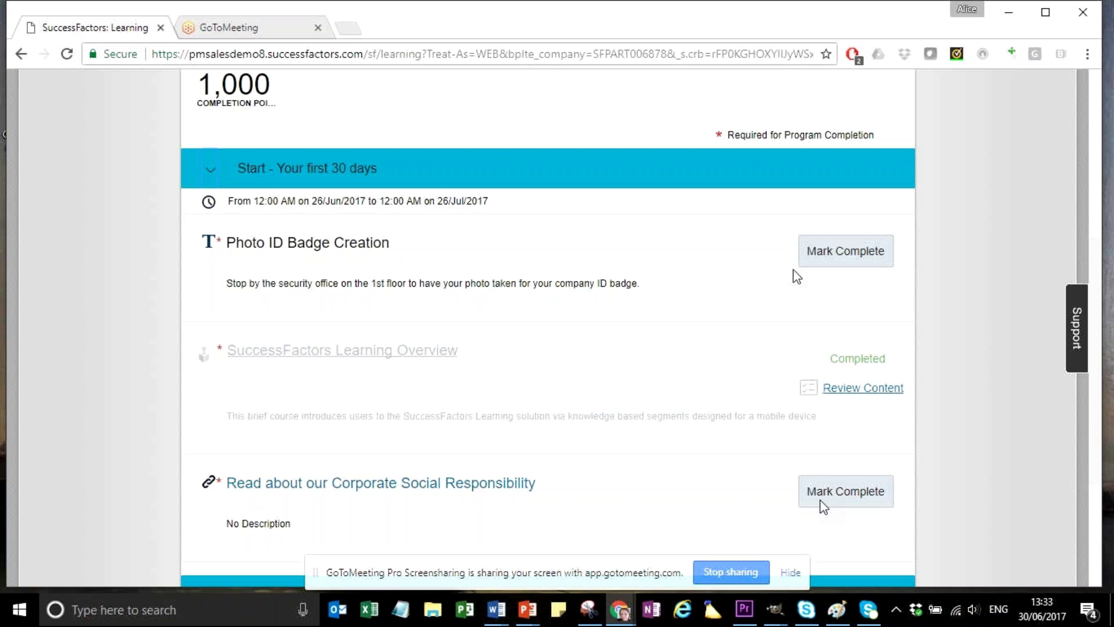
{"action": "scroll", "coordinate": [796, 276], "scroll_direction": "down", "scroll_amount": 1}
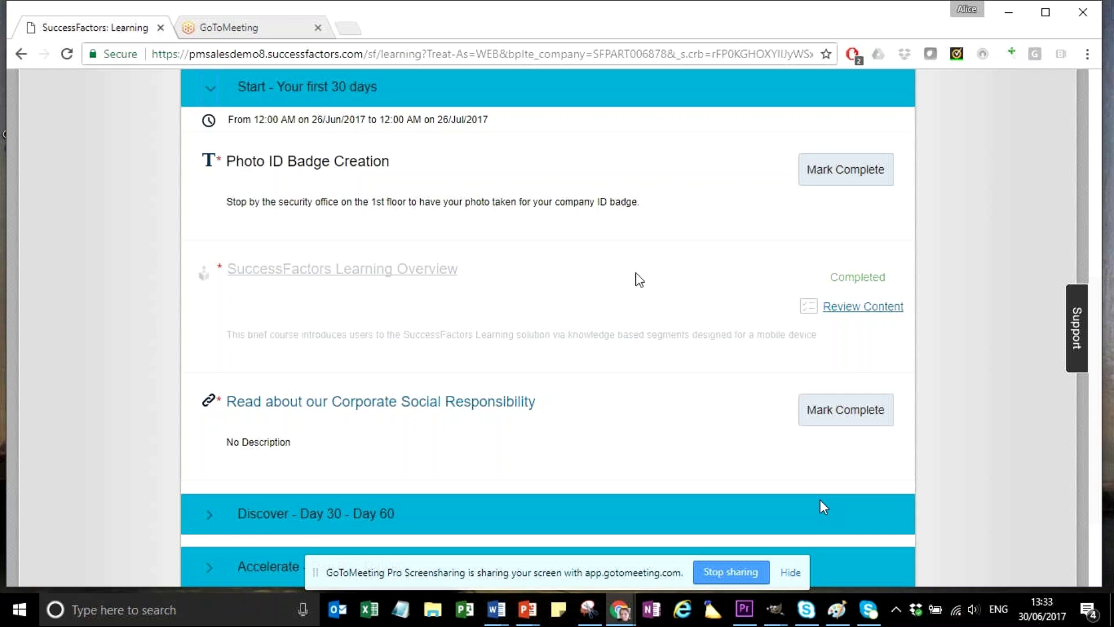
{"action": "scroll", "coordinate": [329, 331], "scroll_direction": "down", "scroll_amount": 1}
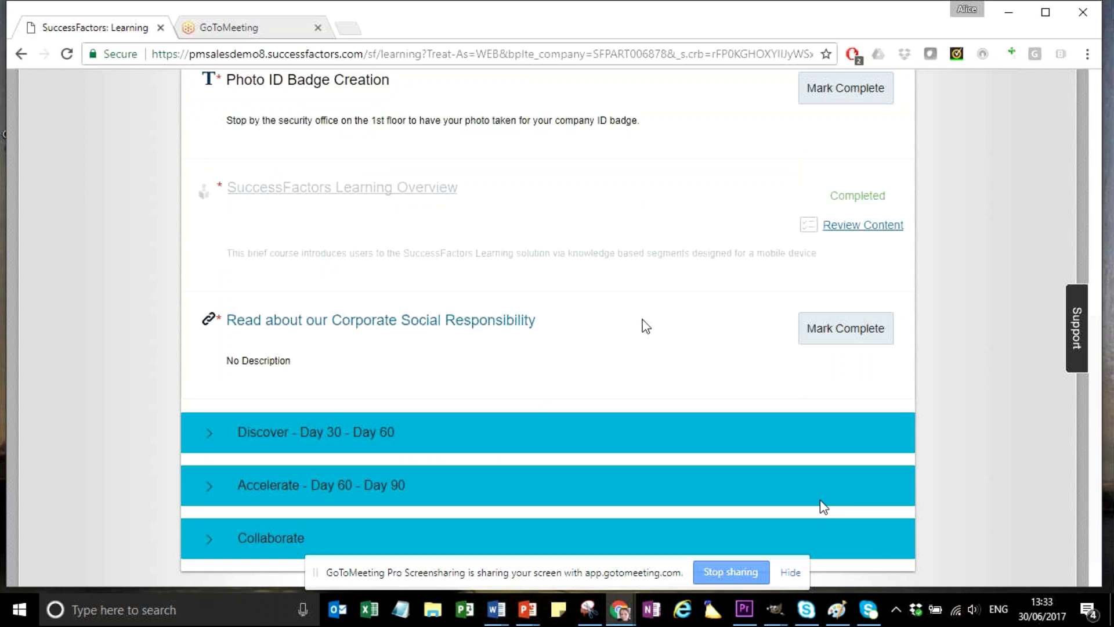
Expand the "Discover - Day 30 - Day 60" section, examine its seminars and course, and return to the start of the page.
{"action": "scroll", "coordinate": [644, 326], "scroll_direction": "down", "scroll_amount": 1}
{"action": "left_click", "coordinate": [211, 387]}
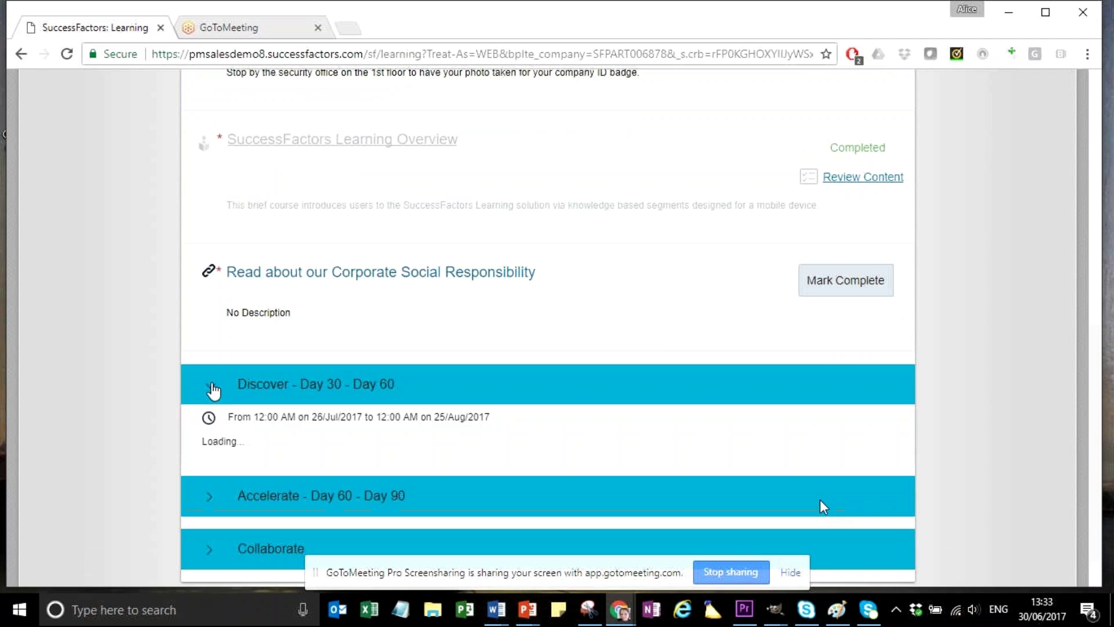
{"action": "scroll", "coordinate": [523, 390], "scroll_direction": "down", "scroll_amount": 4}
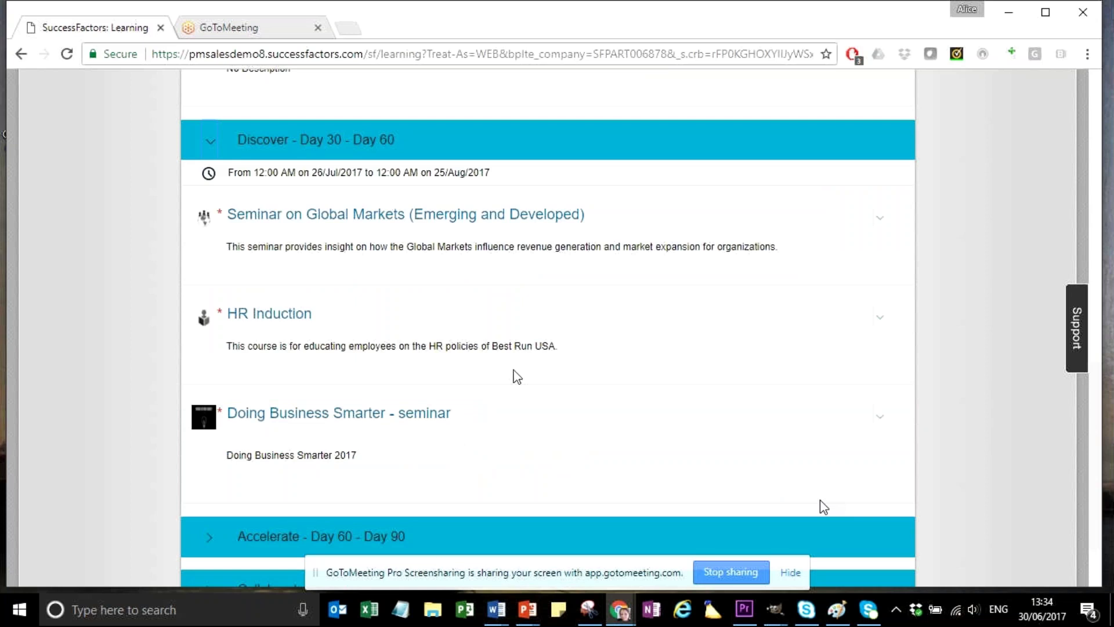
{"action": "scroll", "coordinate": [517, 377], "scroll_direction": "down", "scroll_amount": 2}
{"action": "scroll", "coordinate": [521, 314], "scroll_direction": "up", "scroll_amount": 10}
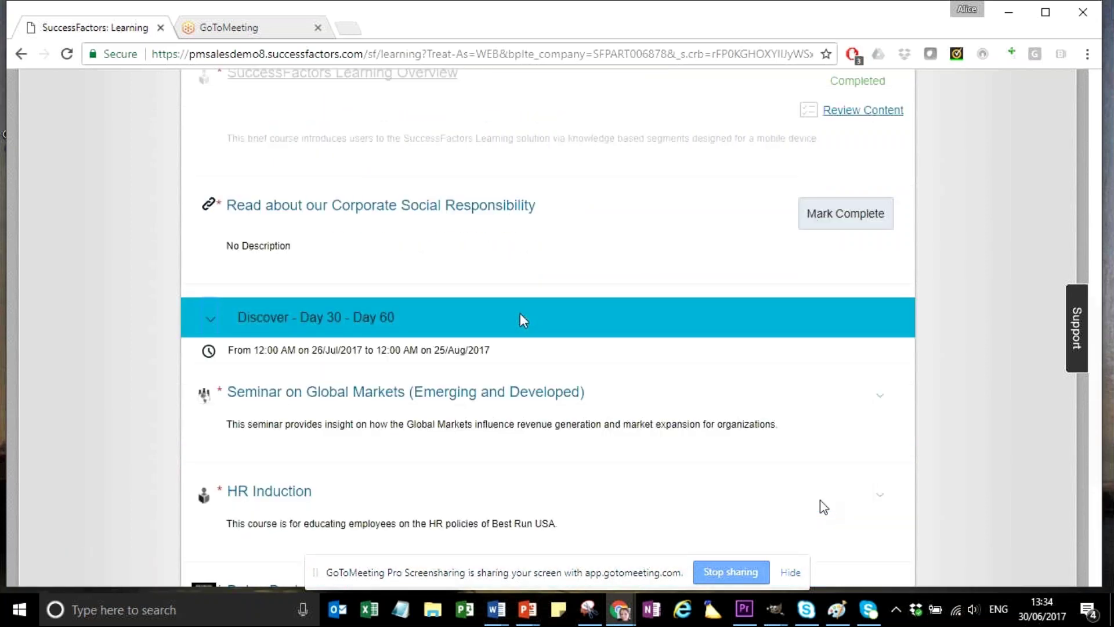
{"action": "scroll", "coordinate": [521, 316], "scroll_direction": "up", "scroll_amount": 3}
Show the program's Jam groups and open the New Hire Onboarding Program Group in SAP Jam.
{"action": "mouse_move", "coordinate": [664, 287]}
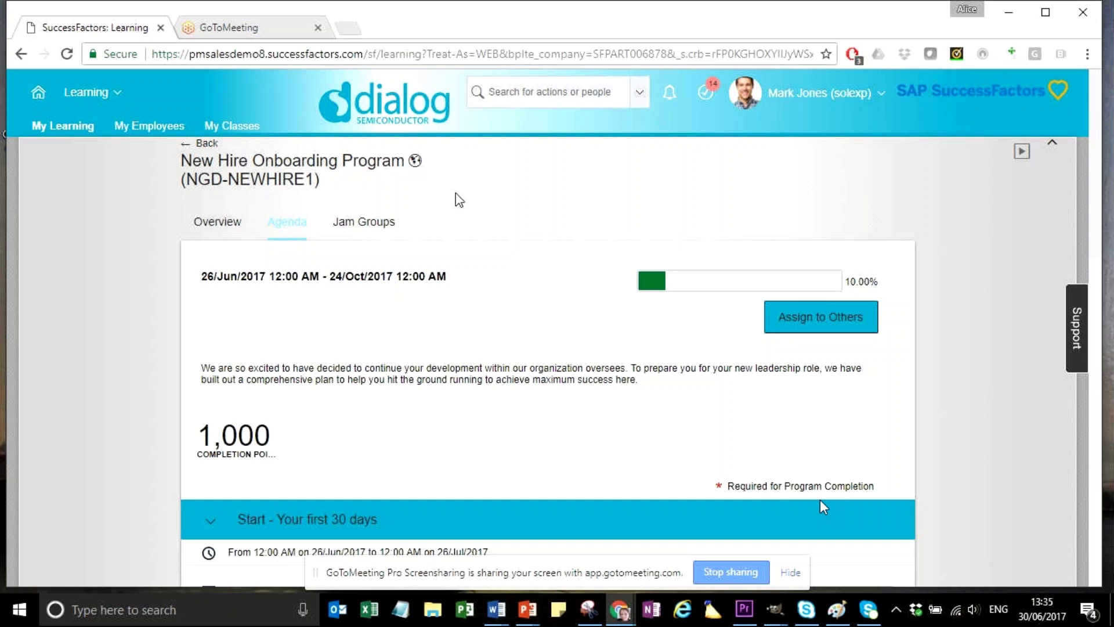
{"action": "key", "text": "Right"}
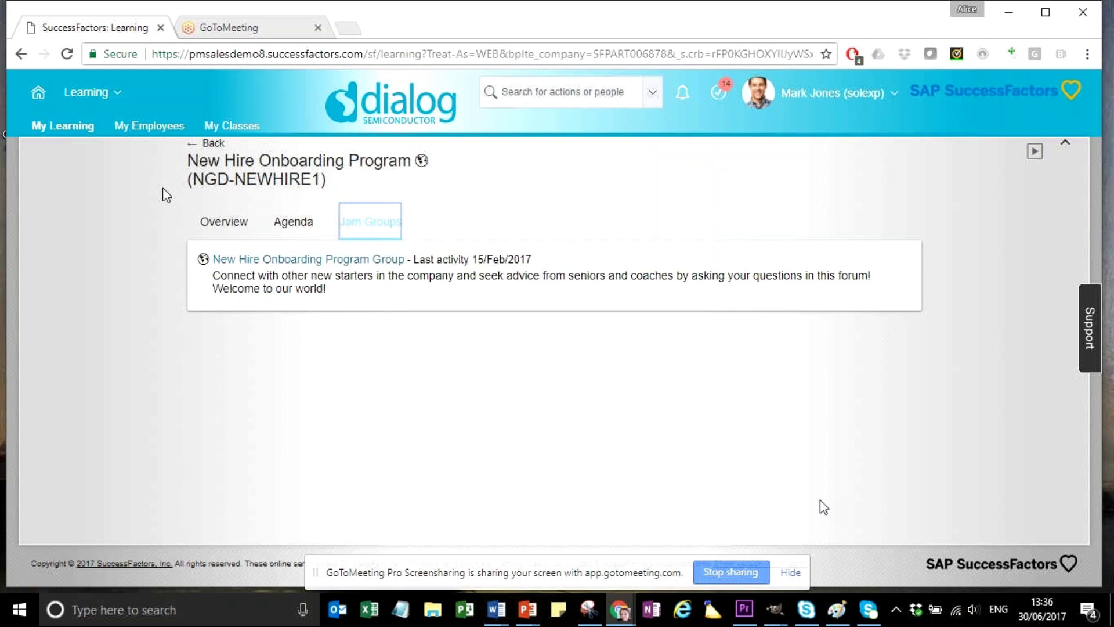
{"action": "left_click", "coordinate": [329, 258]}
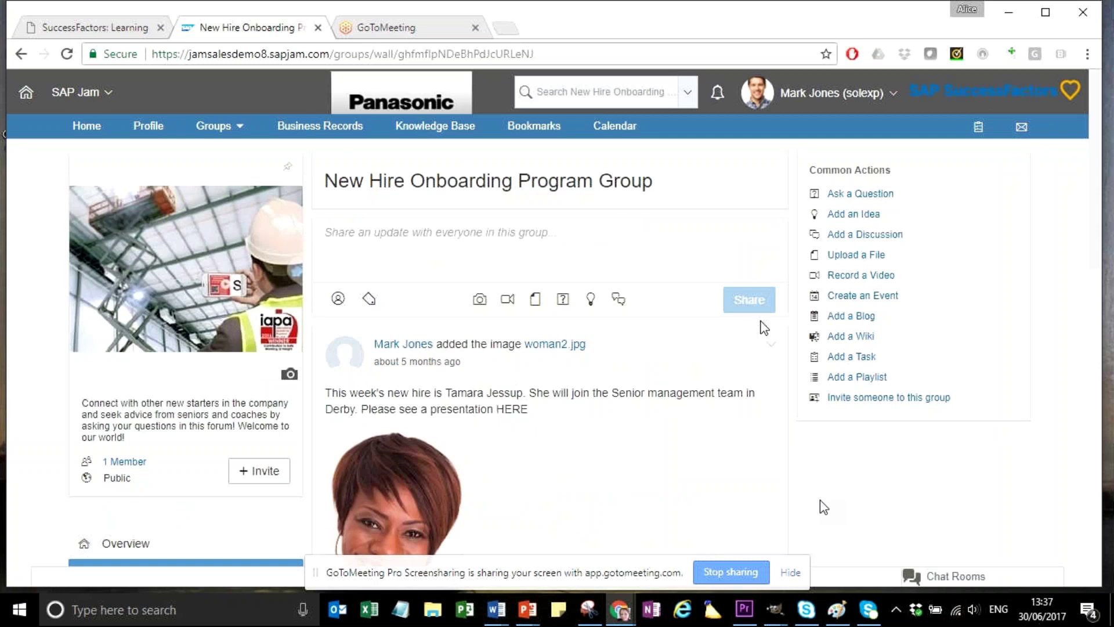
Examine the feed updates and available actions of the New Hire Onboarding Program Group, and return to the start of the page.
{"action": "scroll", "coordinate": [790, 375], "scroll_direction": "down", "scroll_amount": 2}
{"action": "scroll", "coordinate": [790, 375], "scroll_direction": "down", "scroll_amount": 3}
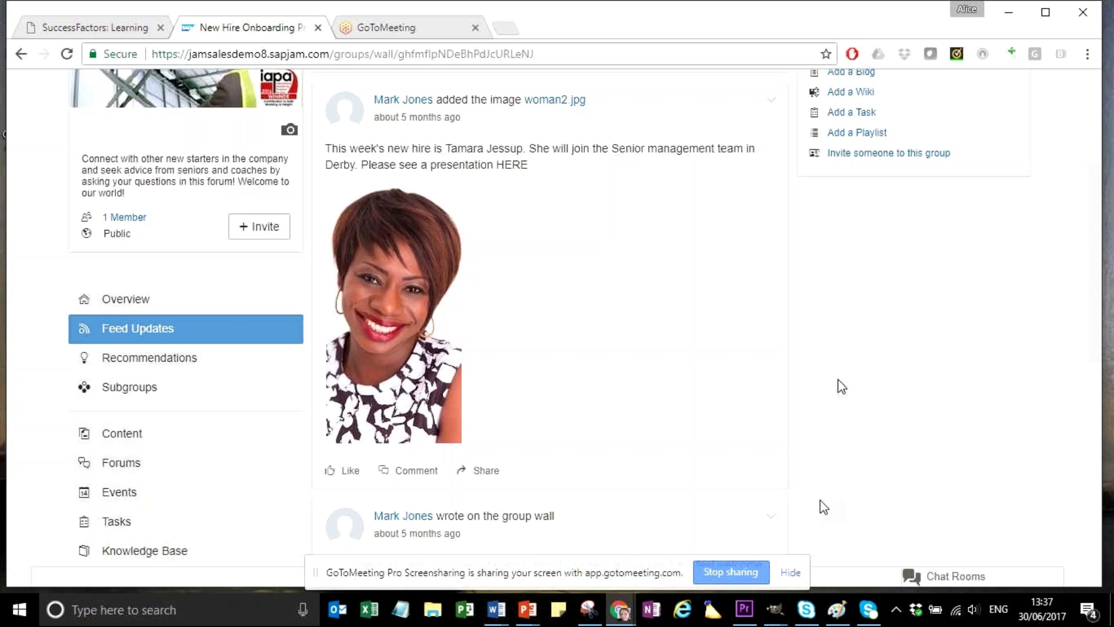
{"action": "scroll", "coordinate": [838, 380], "scroll_direction": "up", "scroll_amount": 2}
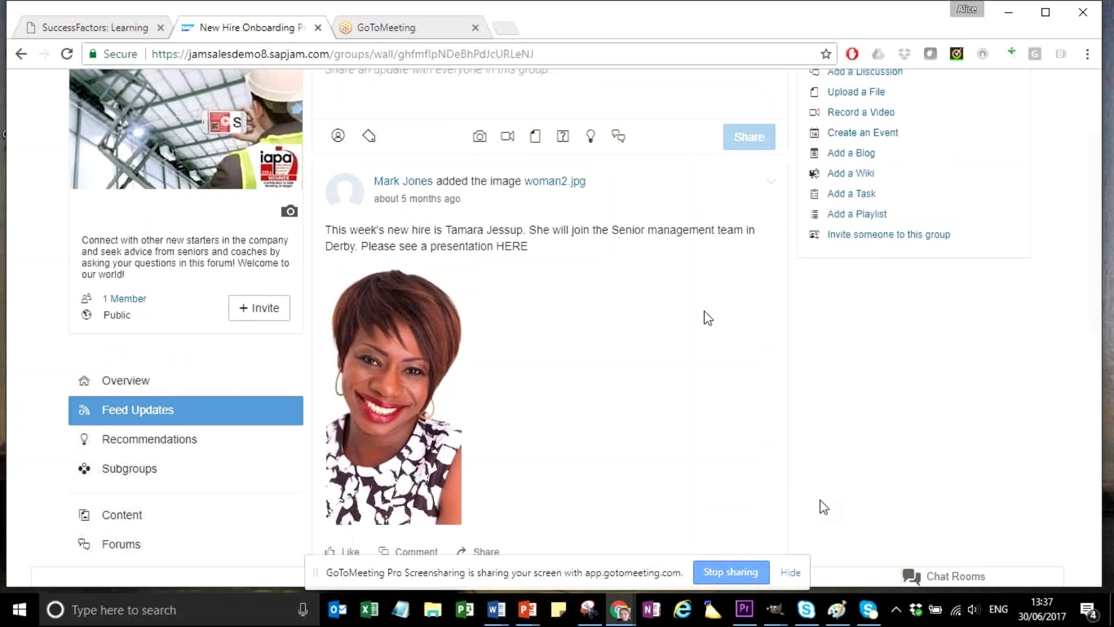
{"action": "scroll", "coordinate": [856, 319], "scroll_direction": "down", "scroll_amount": 3}
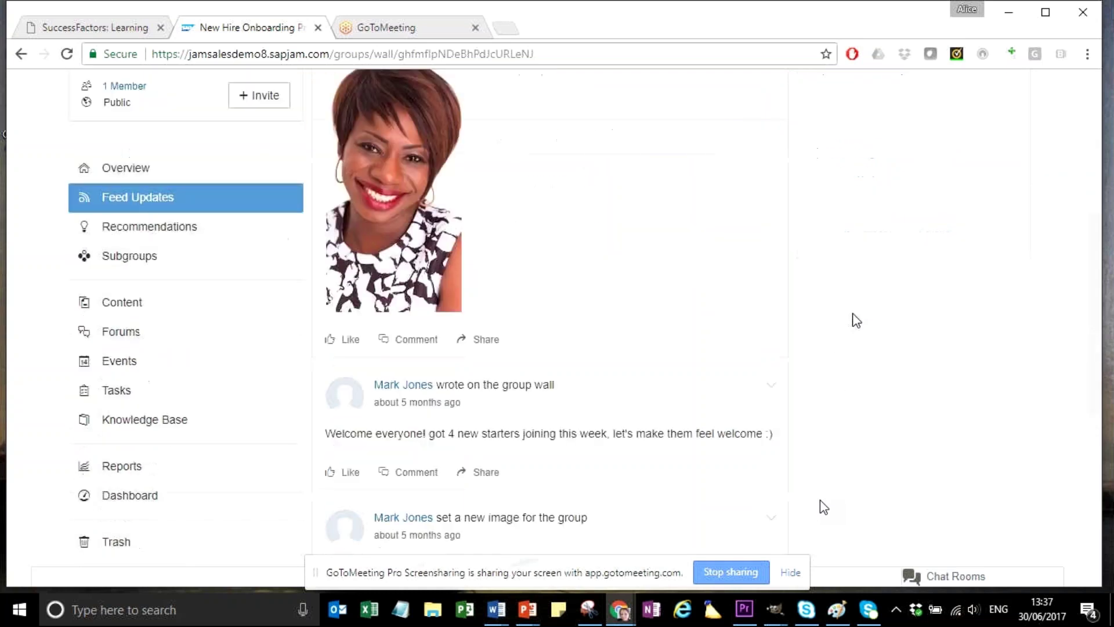
{"action": "scroll", "coordinate": [856, 320], "scroll_direction": "down", "scroll_amount": 4}
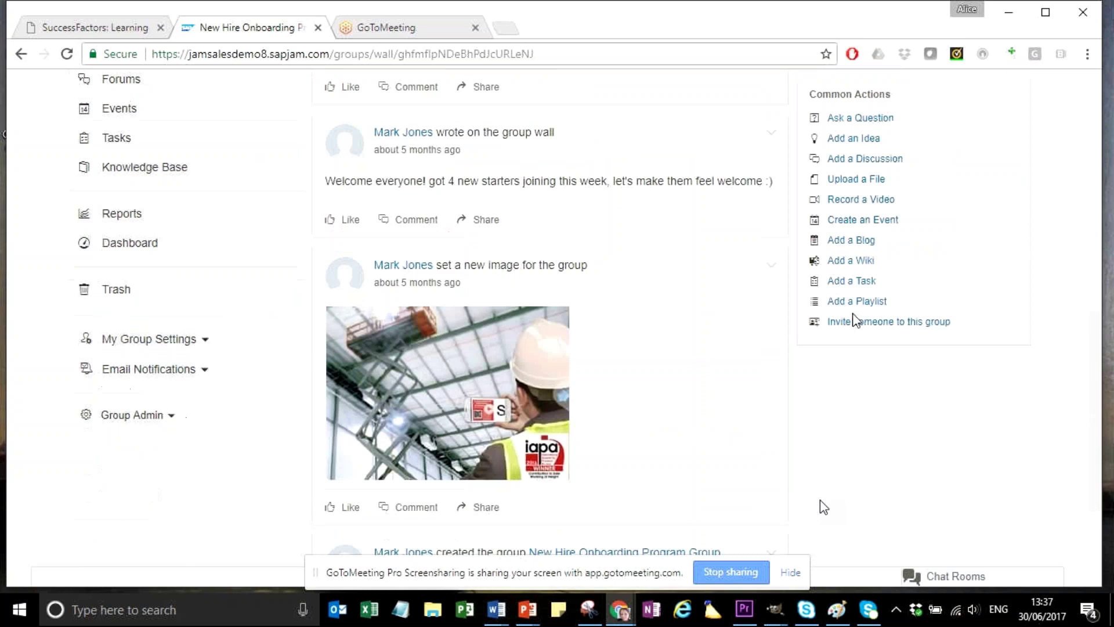
{"action": "scroll", "coordinate": [855, 320], "scroll_direction": "up", "scroll_amount": 6}
{"action": "scroll", "coordinate": [807, 299], "scroll_direction": "up", "scroll_amount": 1}
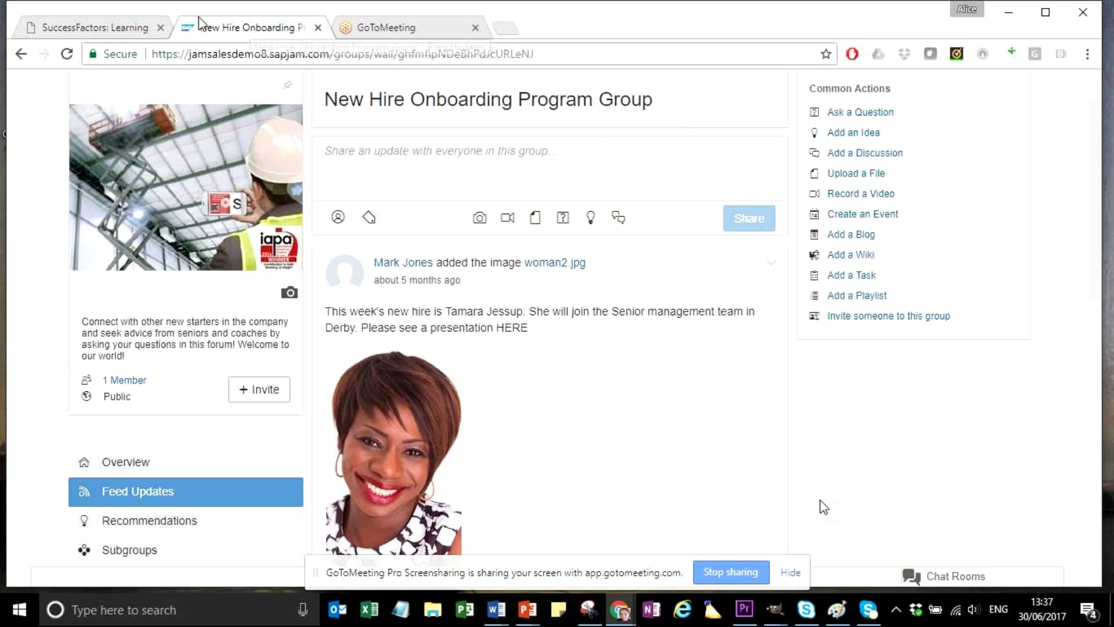
Switch back to SuccessFactors Learning, return to My Learning, and open the "Clearing cache - Google Chrome" guide from My QuickGuides.
{"action": "left_click", "coordinate": [93, 27]}
{"action": "left_click", "coordinate": [54, 126]}
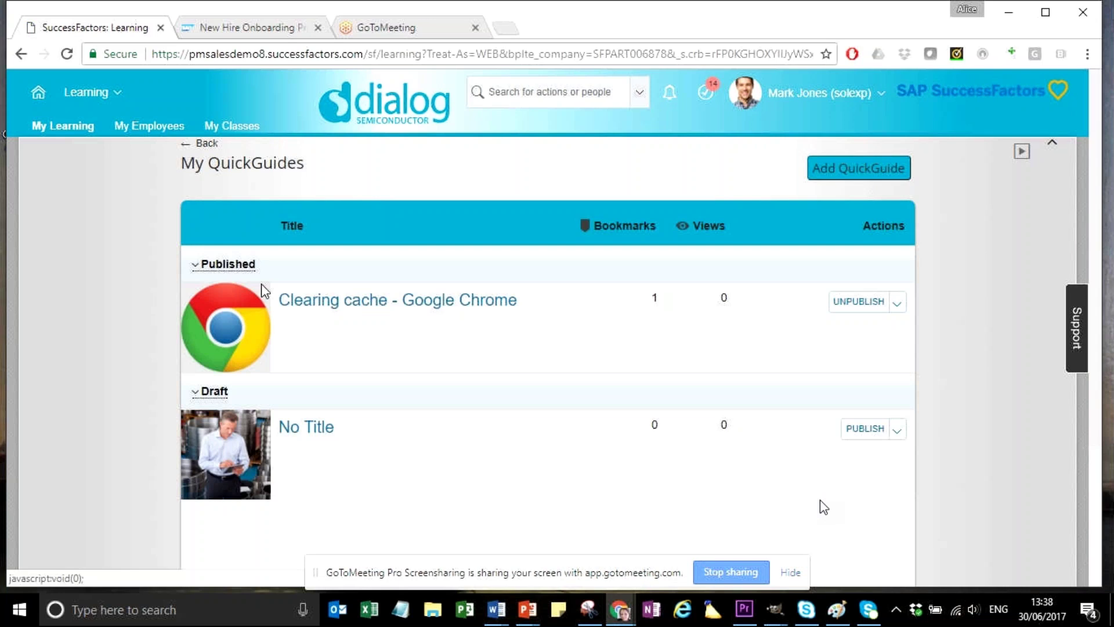
{"action": "left_click", "coordinate": [372, 308]}
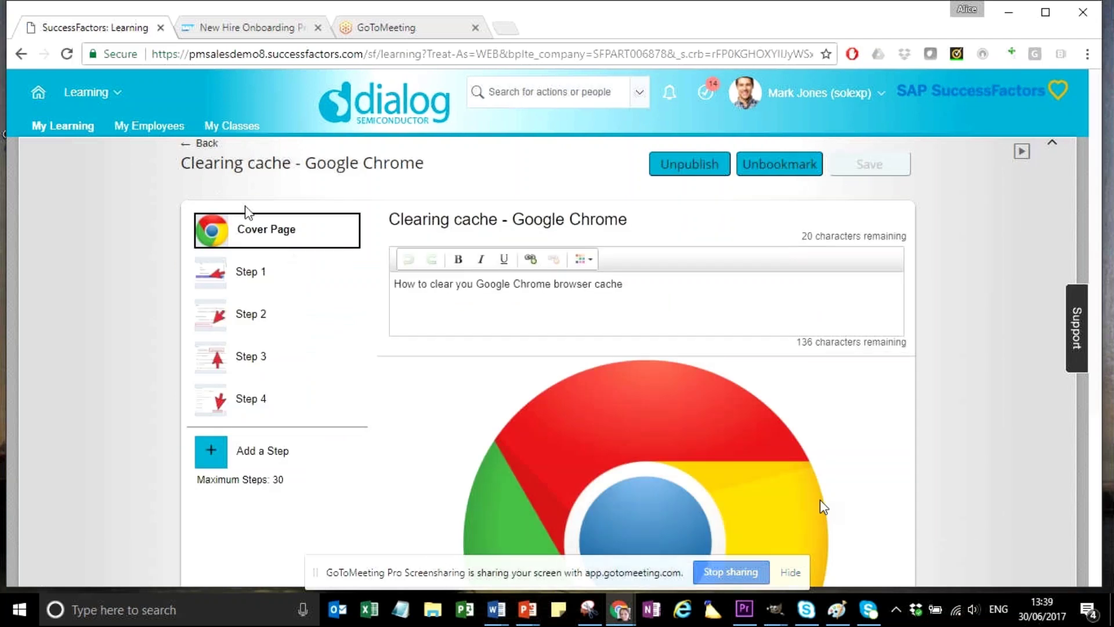
Go through steps 1 to 3 of the cache-clearing QuickGuide and examine the instruction and picture of step 3.
{"action": "left_click", "coordinate": [249, 273]}
{"action": "left_click", "coordinate": [251, 314]}
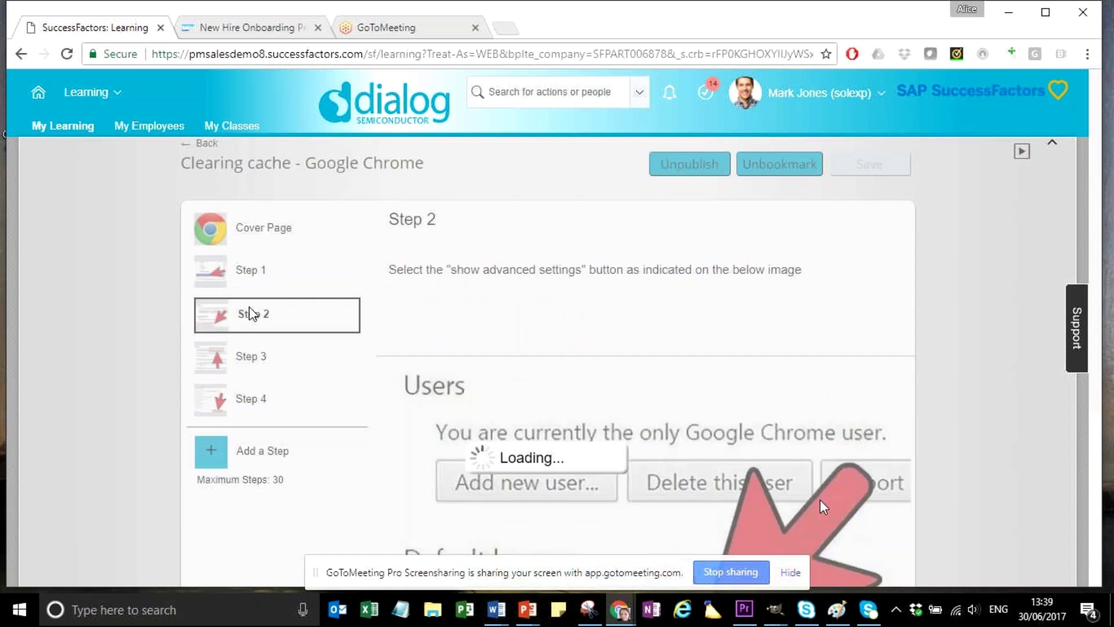
{"action": "left_click", "coordinate": [259, 355]}
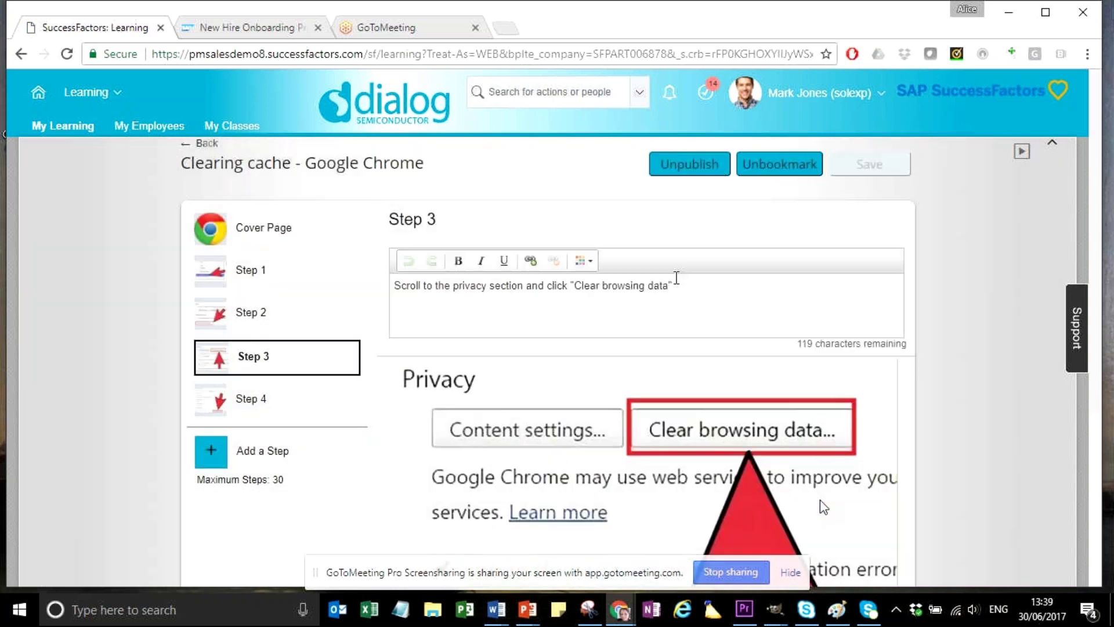
{"action": "scroll", "coordinate": [729, 296], "scroll_direction": "down", "scroll_amount": 2}
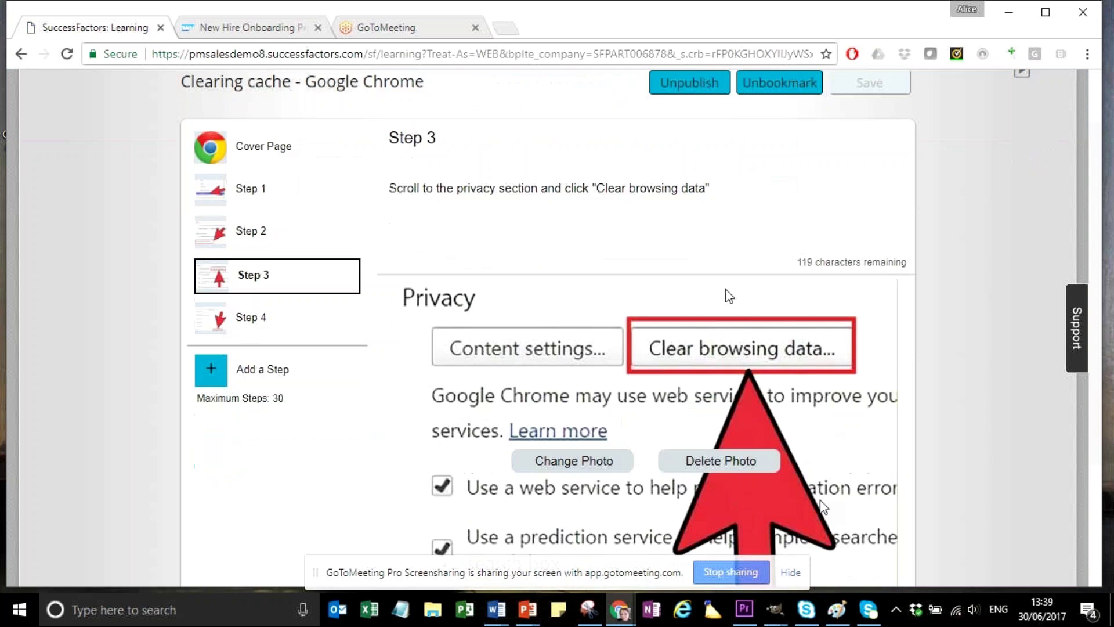
{"action": "scroll", "coordinate": [729, 296], "scroll_direction": "down", "scroll_amount": 2}
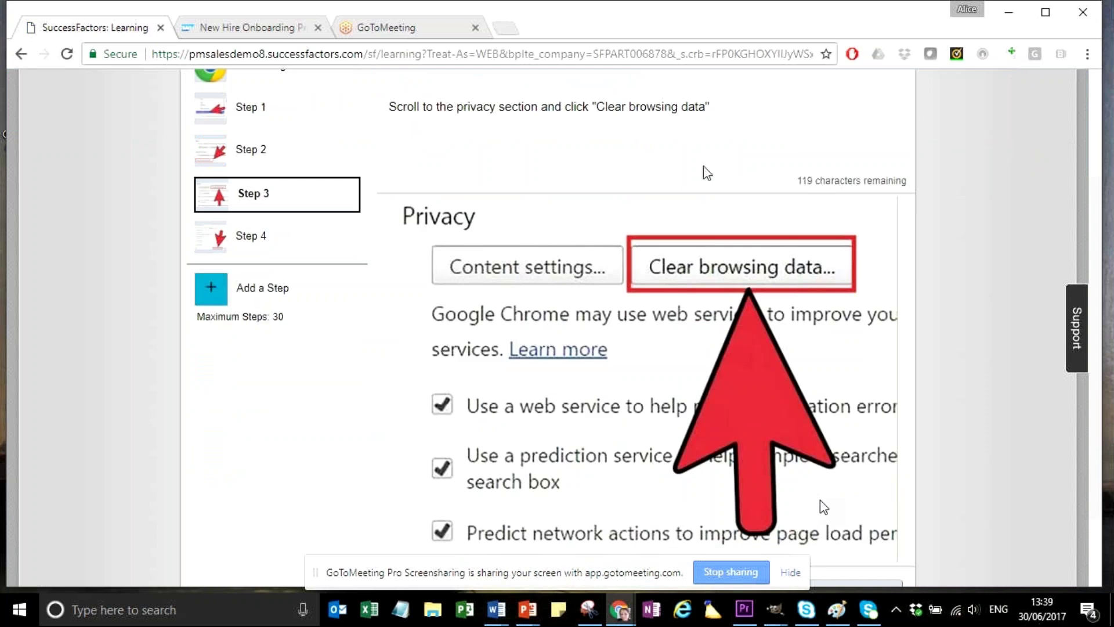
Return to My Learning and look through the whole My Learning Assignments list, from the overdue courses to the undated ones.
{"action": "mouse_move", "coordinate": [691, 262]}
{"action": "scroll", "coordinate": [691, 267], "scroll_direction": "up", "scroll_amount": 3}
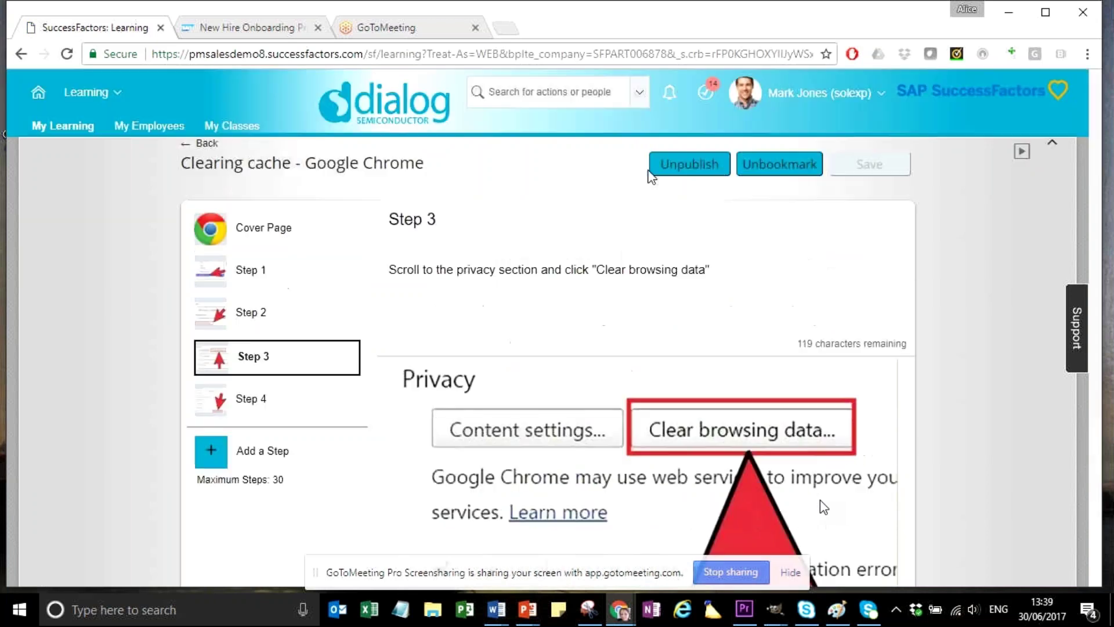
{"action": "left_click", "coordinate": [68, 128]}
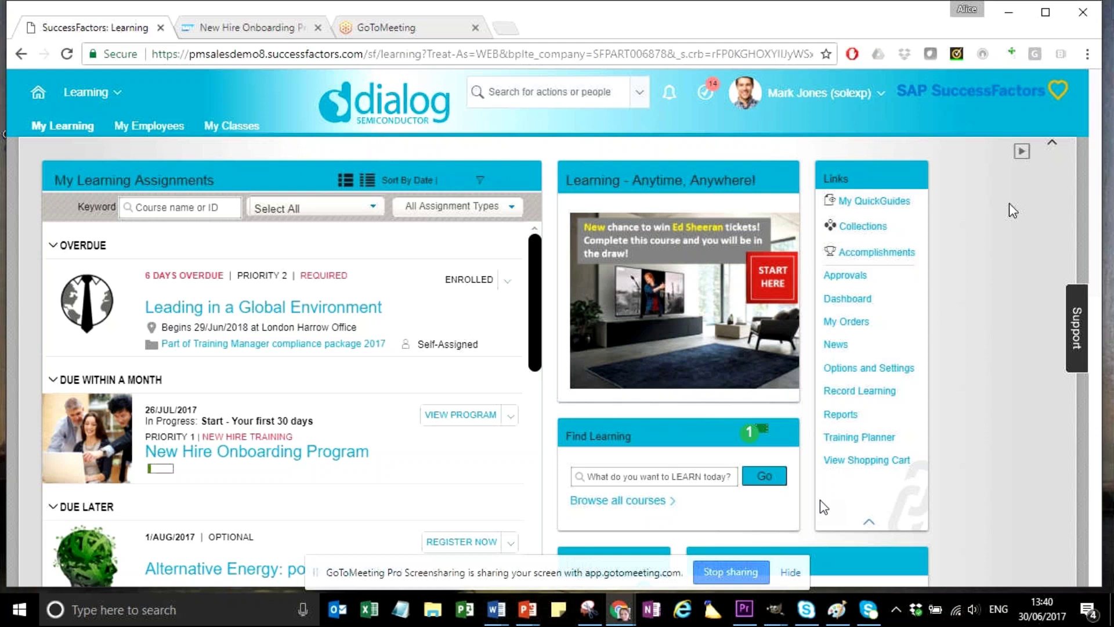
{"action": "scroll", "coordinate": [535, 292], "scroll_direction": "down", "scroll_amount": 2}
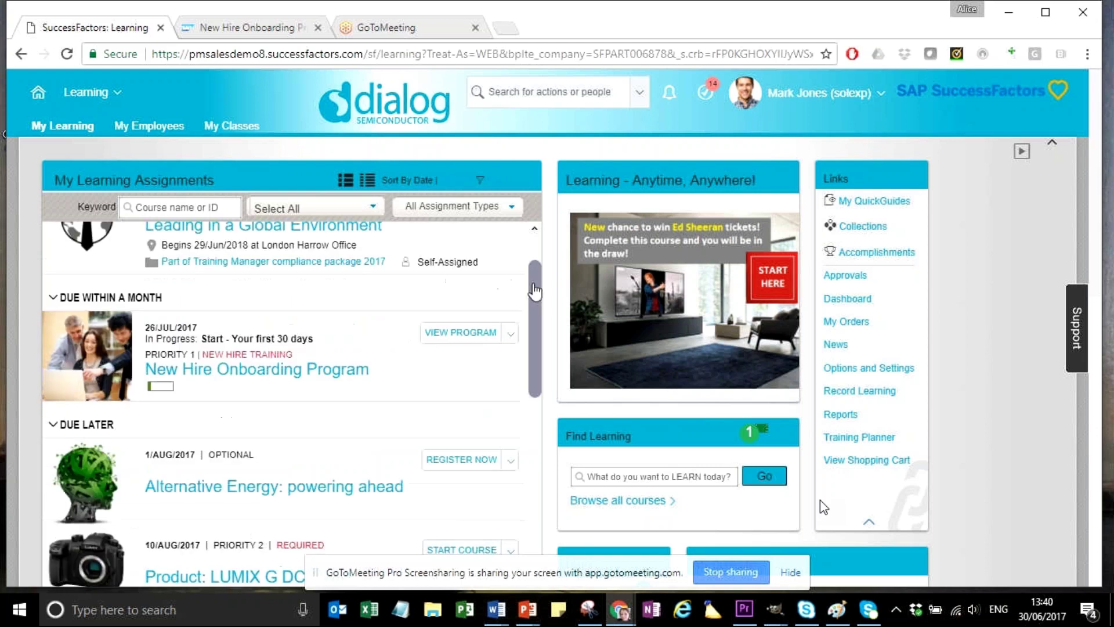
{"action": "left_click_drag", "start_coordinate": [534, 291], "coordinate": [536, 372]}
{"action": "scroll", "coordinate": [536, 371], "scroll_direction": "down", "scroll_amount": 5}
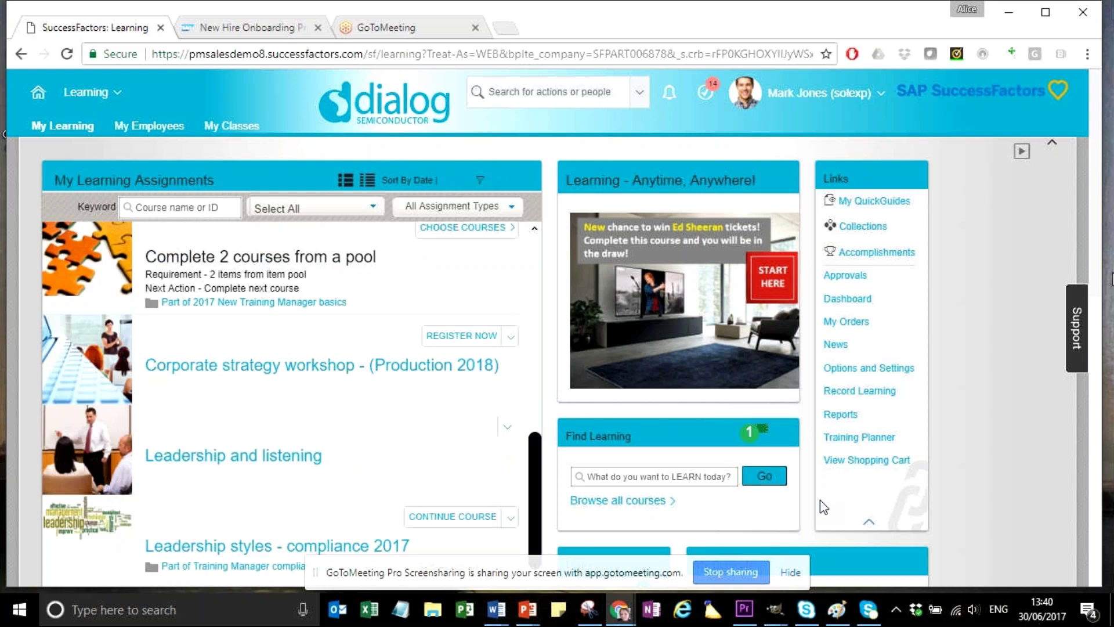
{"action": "scroll", "coordinate": [823, 507], "scroll_direction": "down", "scroll_amount": 3}
{"action": "scroll", "coordinate": [534, 228], "scroll_direction": "down", "scroll_amount": 2}
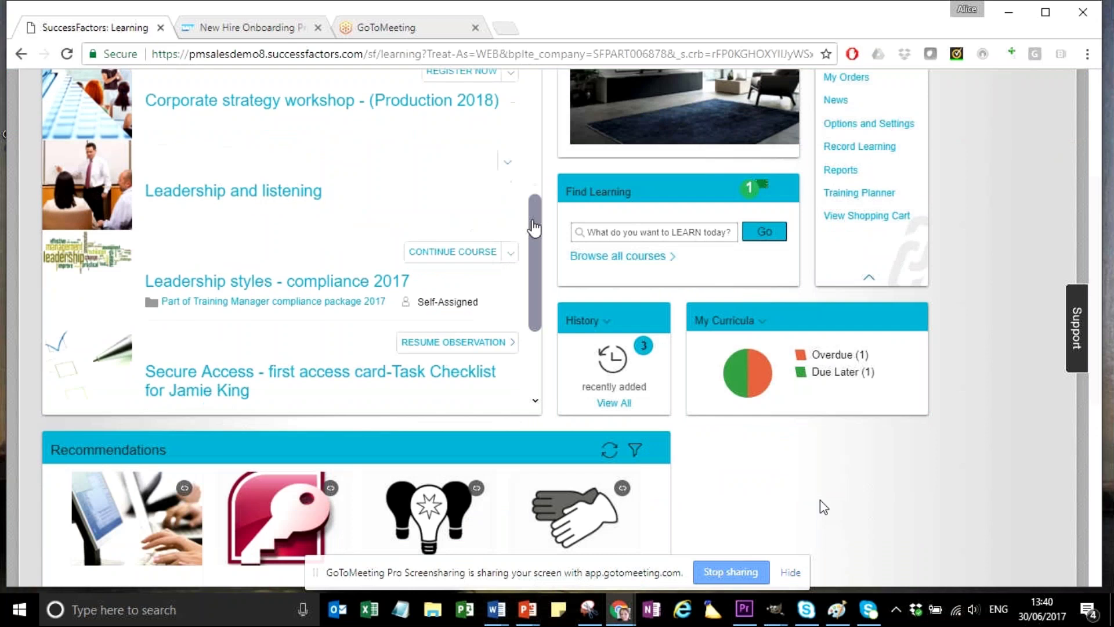
{"action": "mouse_move", "coordinate": [534, 228]}
{"action": "left_mouse_down"}
{"action": "mouse_move", "coordinate": [518, 297]}
{"action": "mouse_move", "coordinate": [534, 341]}
{"action": "mouse_move", "coordinate": [547, 215]}
{"action": "left_mouse_up"}
{"action": "left_click_drag", "start_coordinate": [545, 209], "coordinate": [954, 255]}
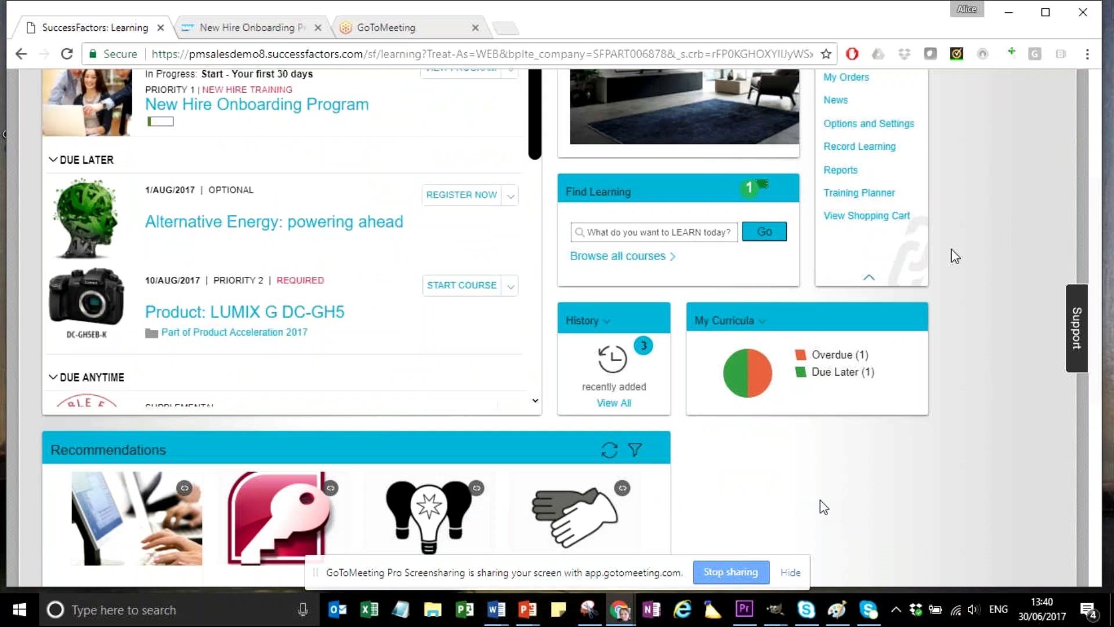
Examine the lower tiles of My Learning, including History, My Curricula and Recommendations.
{"action": "scroll", "coordinate": [952, 256], "scroll_direction": "up", "scroll_amount": 4}
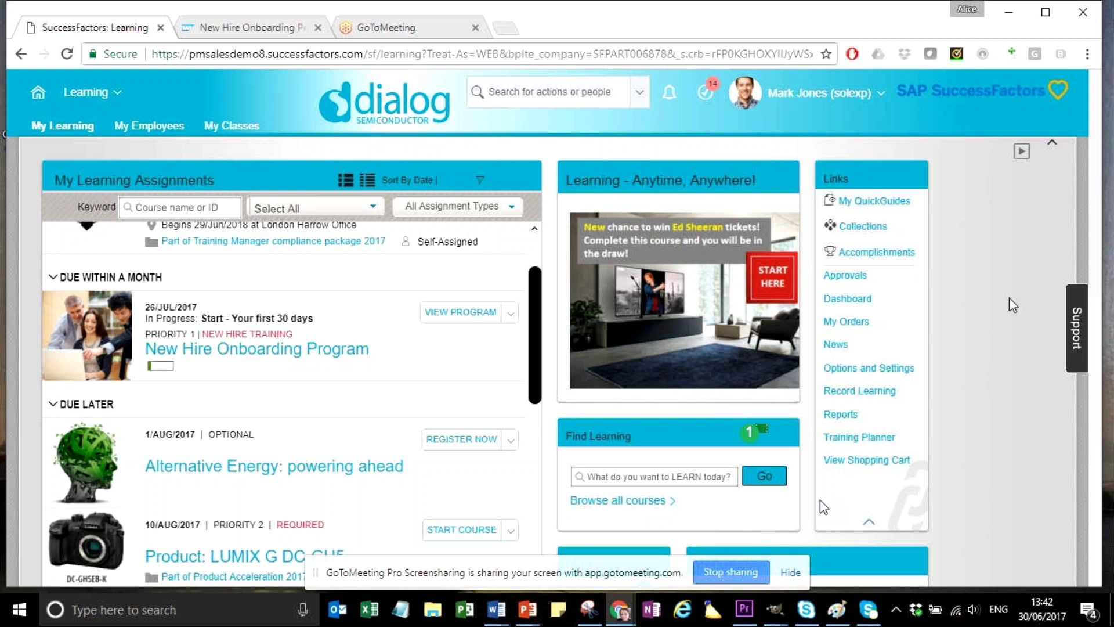
{"action": "scroll", "coordinate": [1008, 298], "scroll_direction": "down", "scroll_amount": 1}
{"action": "scroll", "coordinate": [989, 279], "scroll_direction": "down", "scroll_amount": 2}
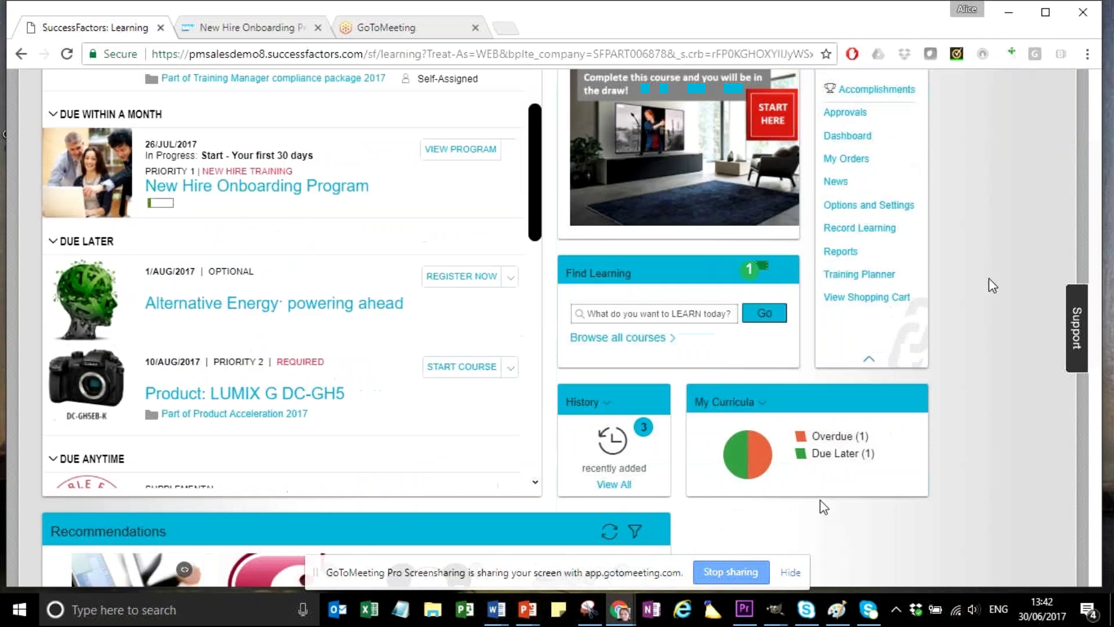
{"action": "scroll", "coordinate": [989, 277], "scroll_direction": "down", "scroll_amount": 2}
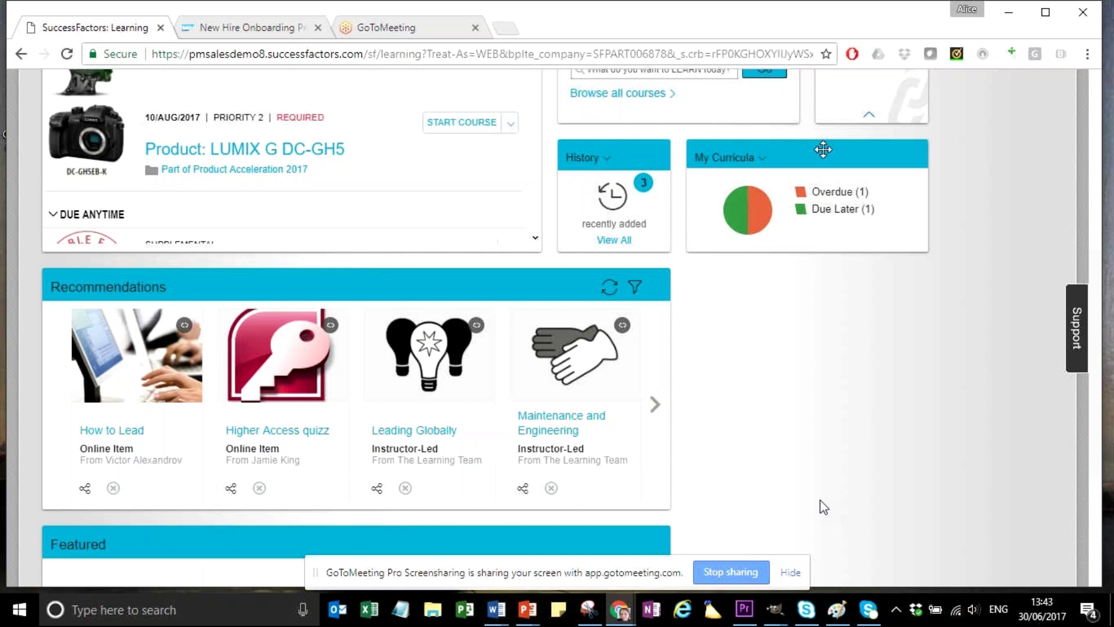
{"action": "left_click_drag", "start_coordinate": [823, 150], "coordinate": [778, 330]}
{"action": "scroll", "coordinate": [784, 314], "scroll_direction": "down", "scroll_amount": 1}
{"action": "scroll", "coordinate": [770, 299], "scroll_direction": "down", "scroll_amount": 2}
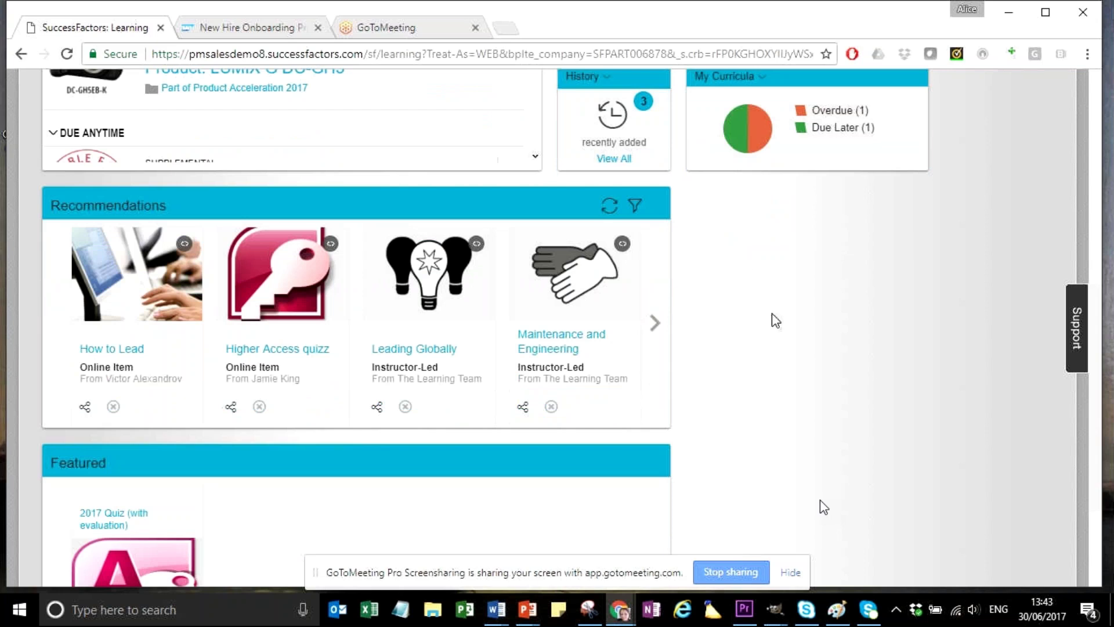
{"action": "scroll", "coordinate": [563, 166], "scroll_direction": "up", "scroll_amount": 1}
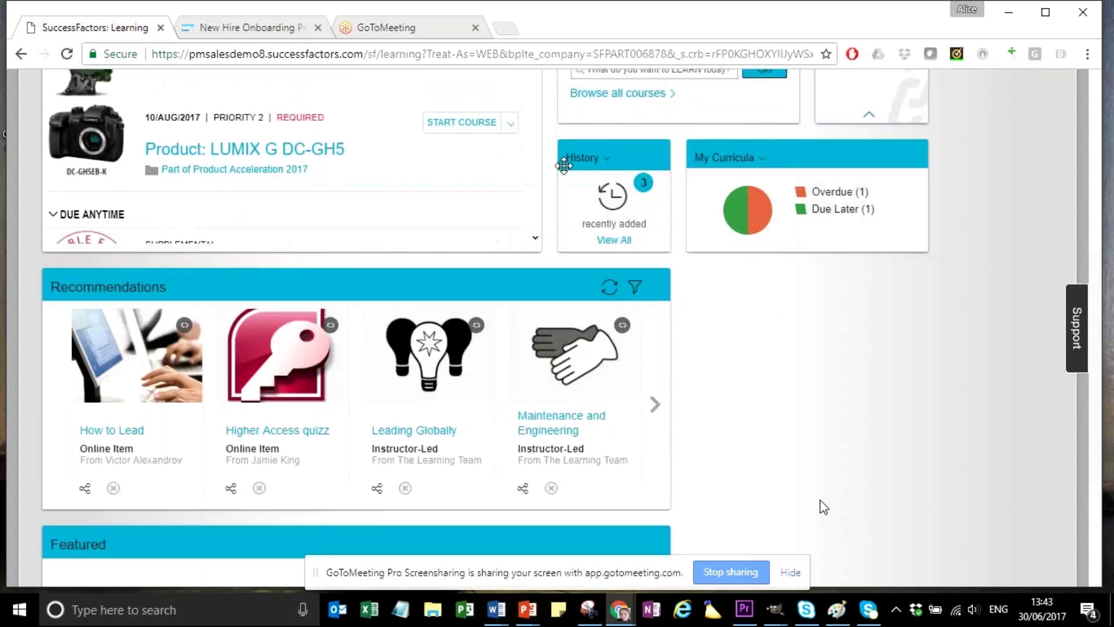
Show the additional actions for Product: LUMIX G DC-GH5, and view the recommender's note on the "How to Lead" recommendation.
{"action": "left_click", "coordinate": [512, 127]}
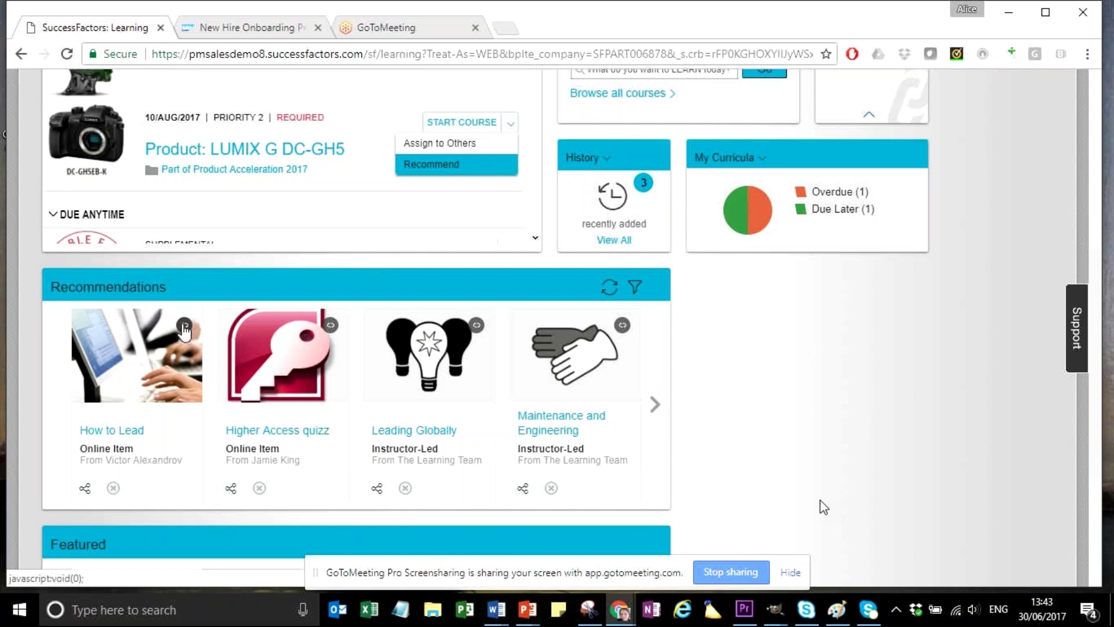
{"action": "left_click", "coordinate": [185, 327]}
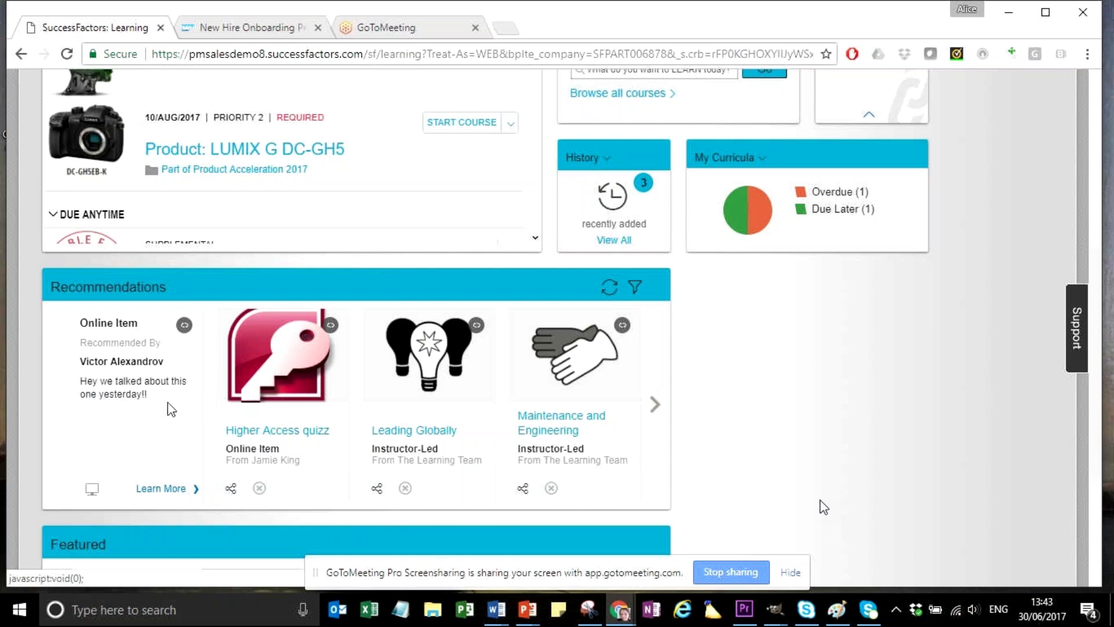
{"action": "left_click", "coordinate": [181, 322]}
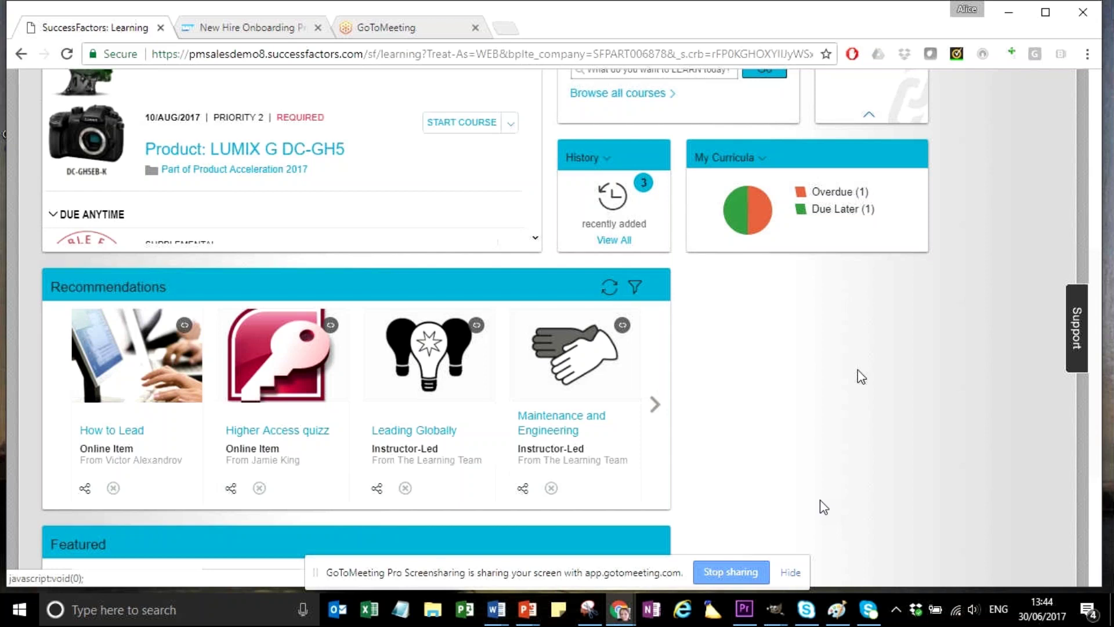
View the Featured section with the 2017 Quiz (with evaluation), and return to the start of My Learning.
{"action": "scroll", "coordinate": [861, 376], "scroll_direction": "down", "scroll_amount": 3}
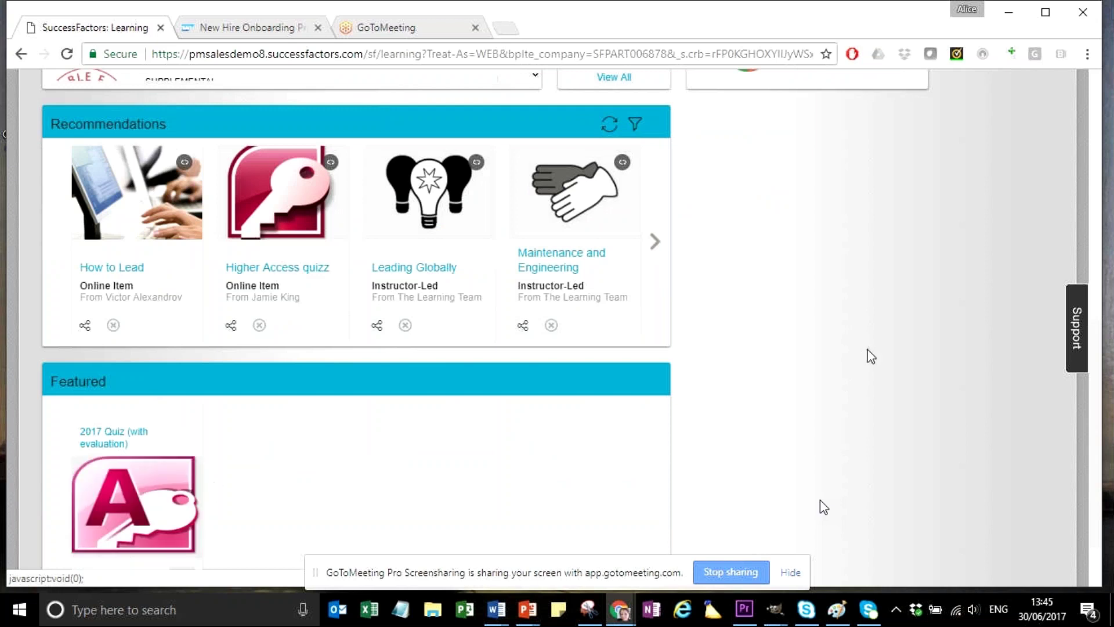
{"action": "scroll", "coordinate": [871, 355], "scroll_direction": "down", "scroll_amount": 2}
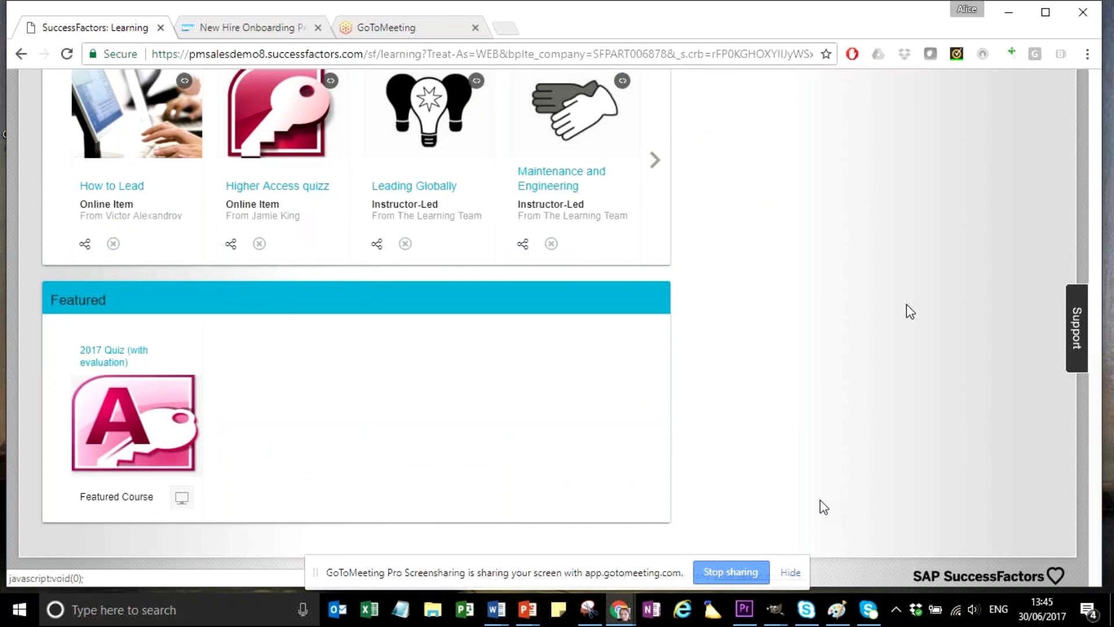
{"action": "scroll", "coordinate": [906, 304], "scroll_direction": "down", "scroll_amount": 1}
{"action": "scroll", "coordinate": [1008, 329], "scroll_direction": "up", "scroll_amount": 4}
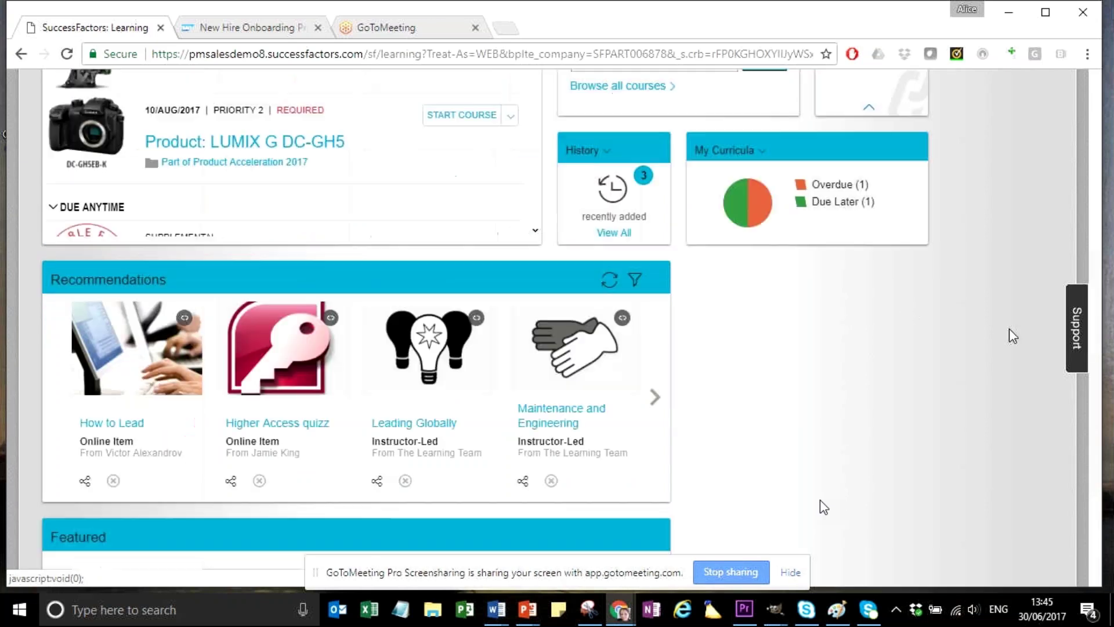
{"action": "scroll", "coordinate": [1013, 326], "scroll_direction": "up", "scroll_amount": 7}
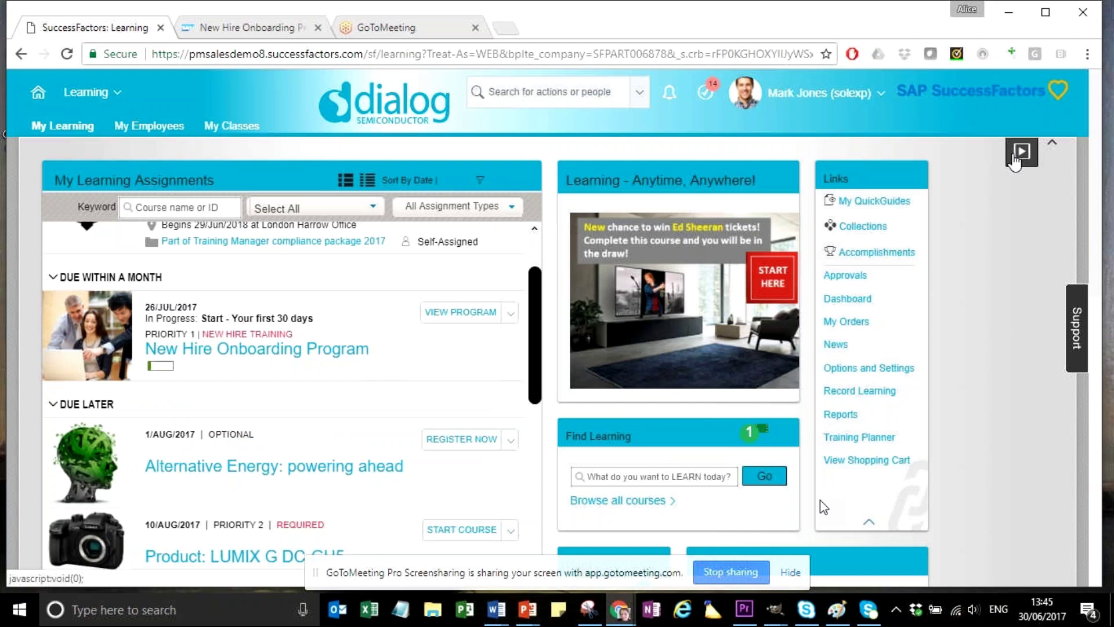
Open My Employees and show the list of SuccessFactors modules, including Admin Center and Learning Admin.
{"action": "left_click", "coordinate": [152, 126]}
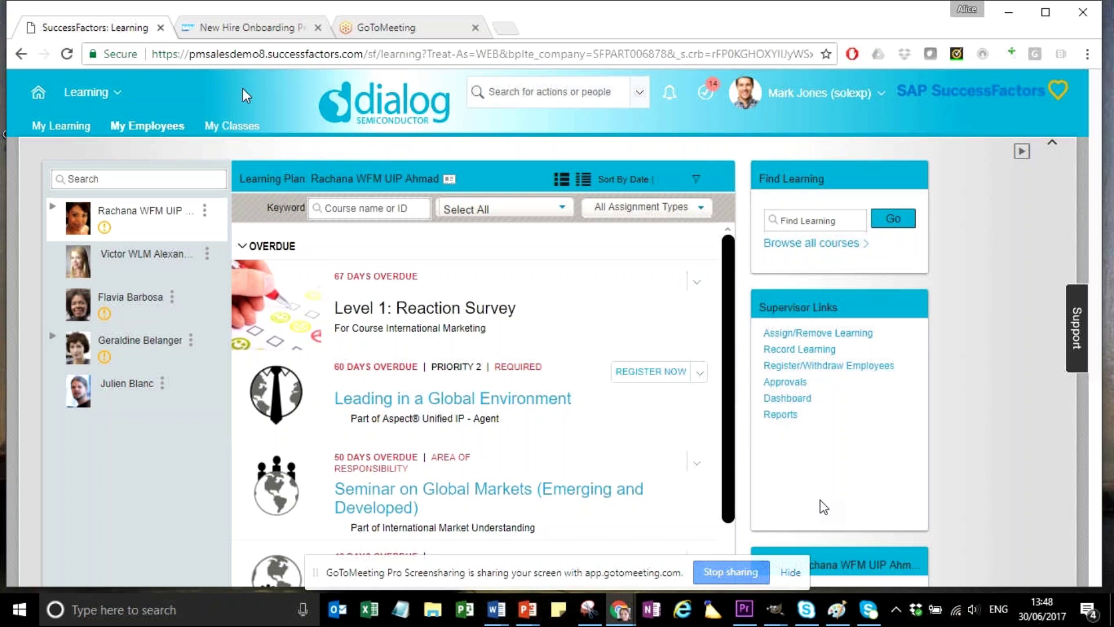
{"action": "left_click", "coordinate": [121, 99]}
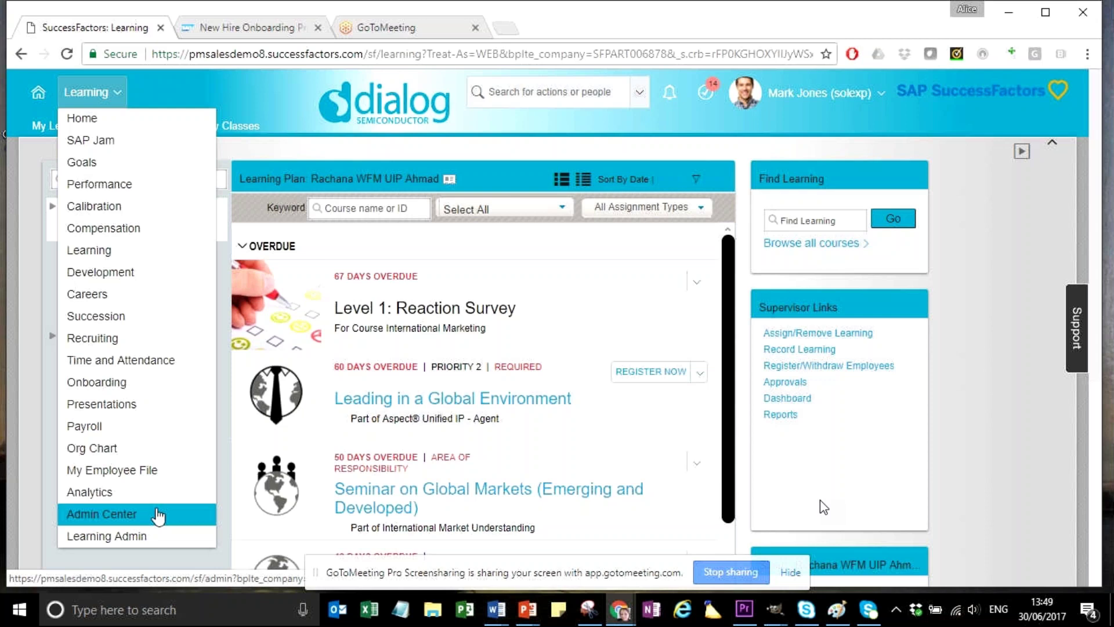
{"action": "left_click", "coordinate": [283, 76]}
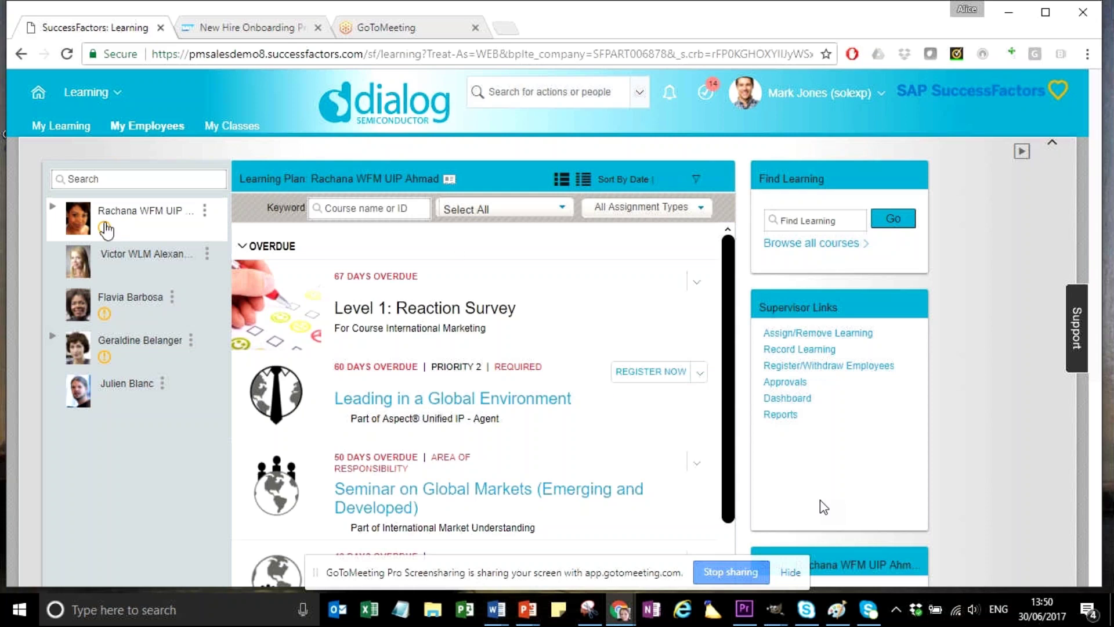
Show the supervisor actions for the first employee in the team list, and view the employee's learning plan and curricula status.
{"action": "mouse_move", "coordinate": [106, 229]}
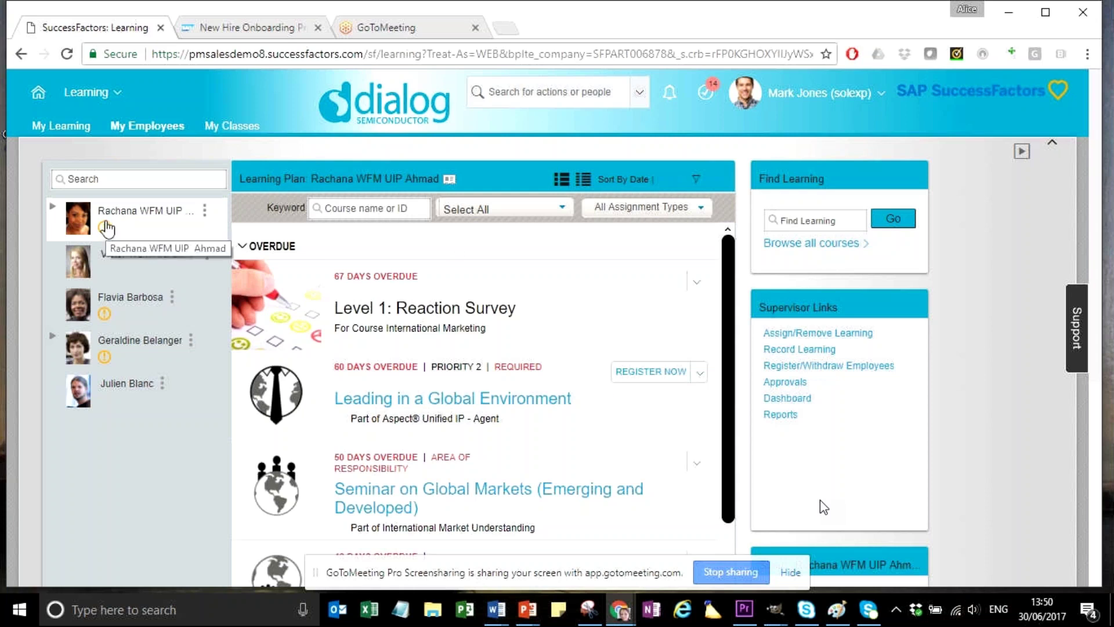
{"action": "left_click", "coordinate": [206, 211]}
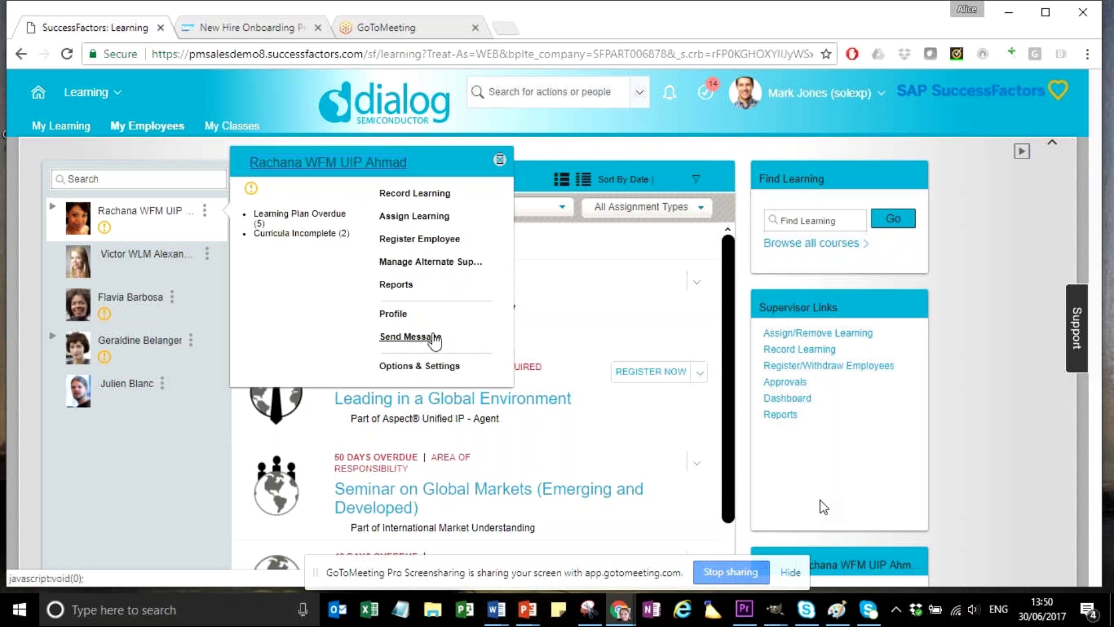
{"action": "left_click", "coordinate": [207, 214]}
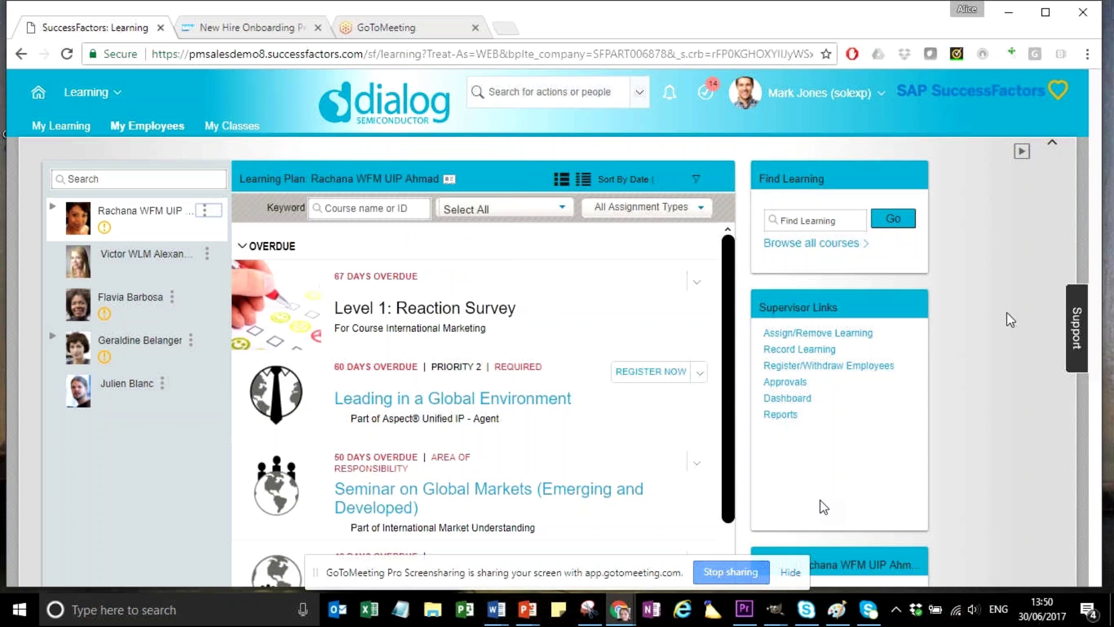
{"action": "scroll", "coordinate": [1010, 320], "scroll_direction": "down", "scroll_amount": 2}
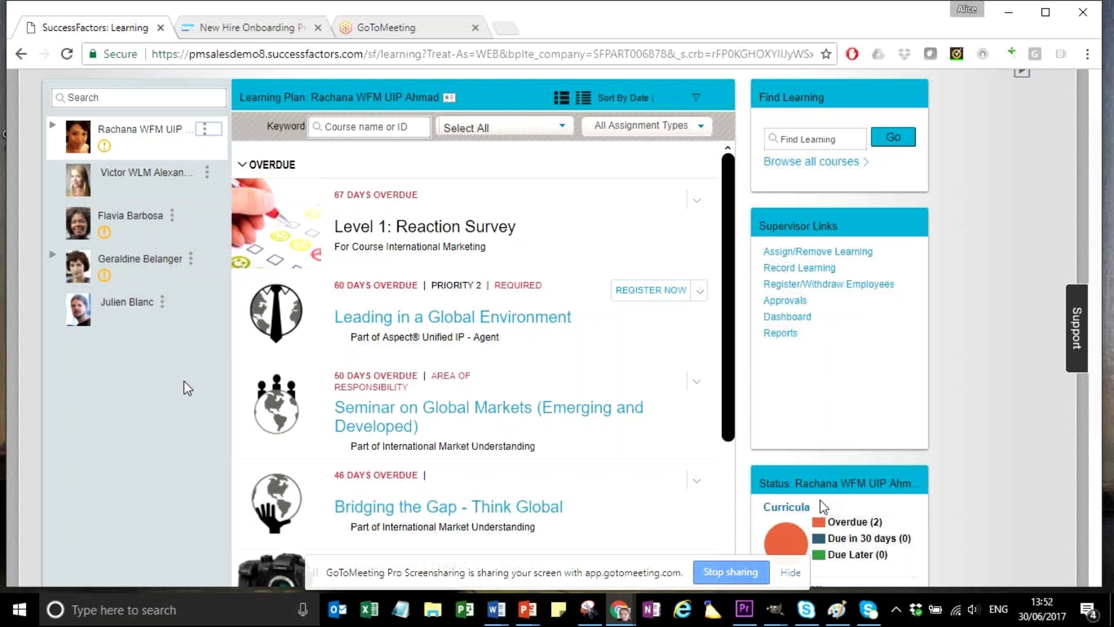
{"action": "scroll", "coordinate": [188, 388], "scroll_direction": "up", "scroll_amount": 2}
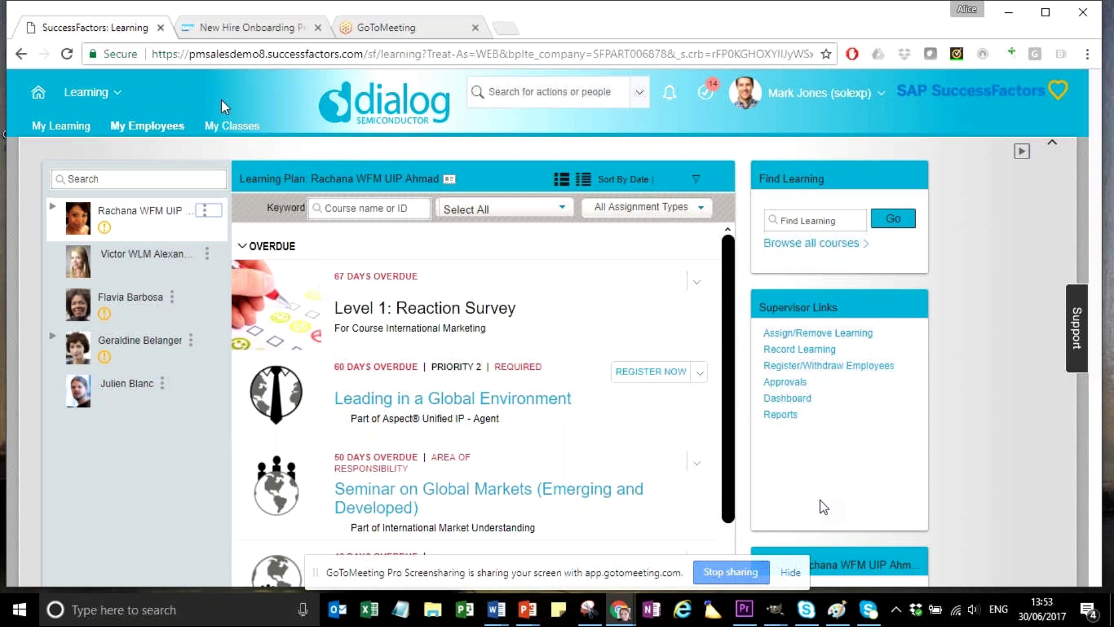
Open My Classes and show the users of the past Amsterdam Office class "Alternative Energy: powering ahead" from April 18.
{"action": "left_click", "coordinate": [226, 132]}
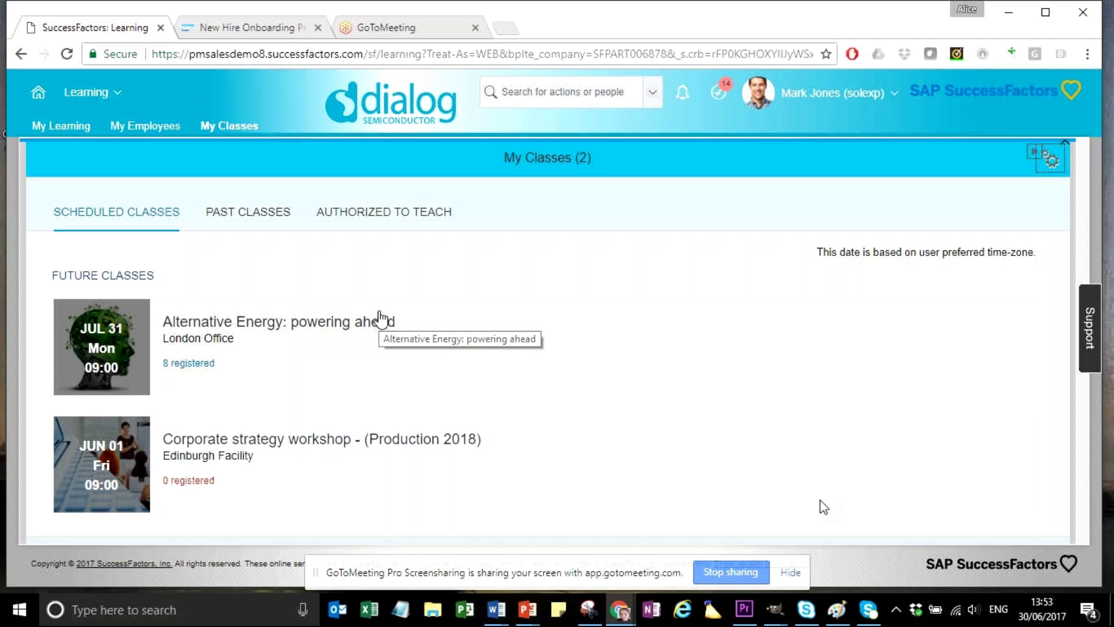
{"action": "left_click", "coordinate": [273, 215]}
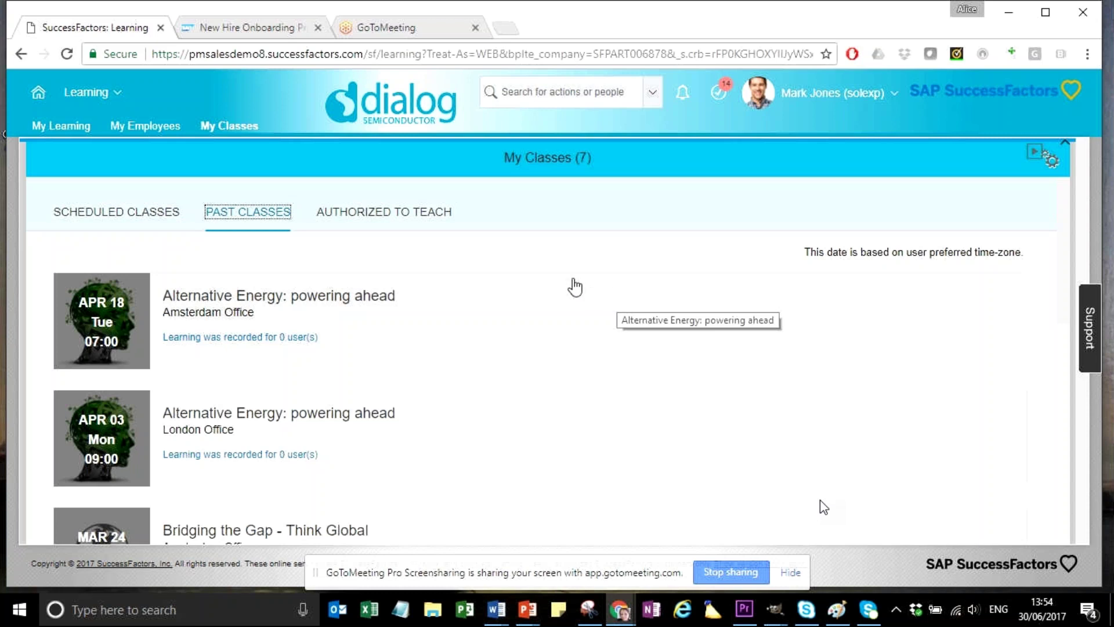
{"action": "left_click", "coordinate": [242, 320]}
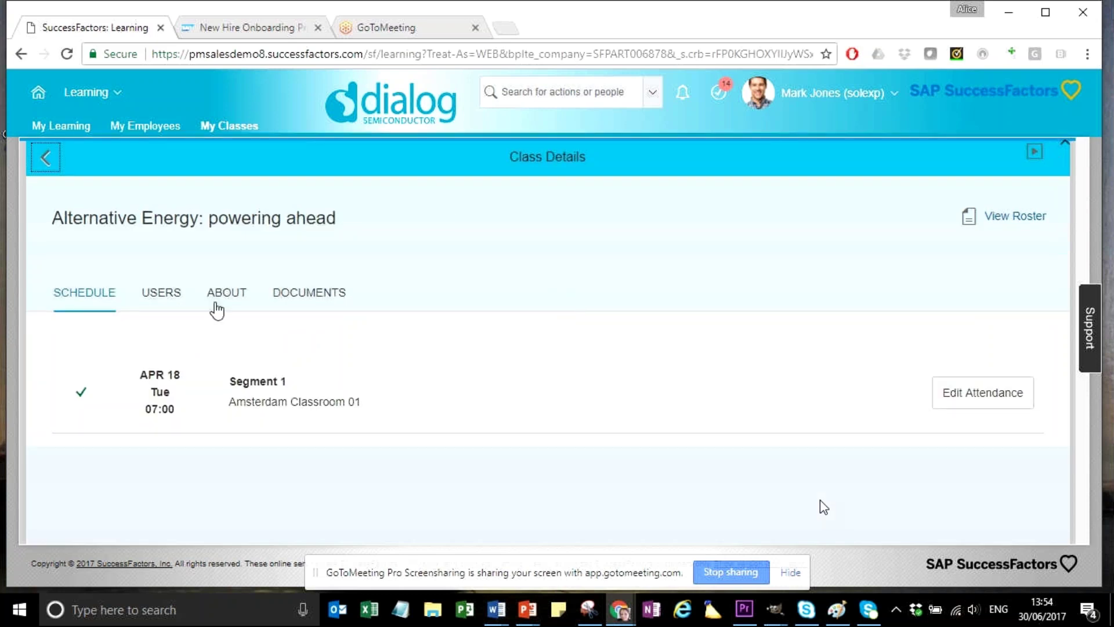
{"action": "left_click", "coordinate": [162, 292]}
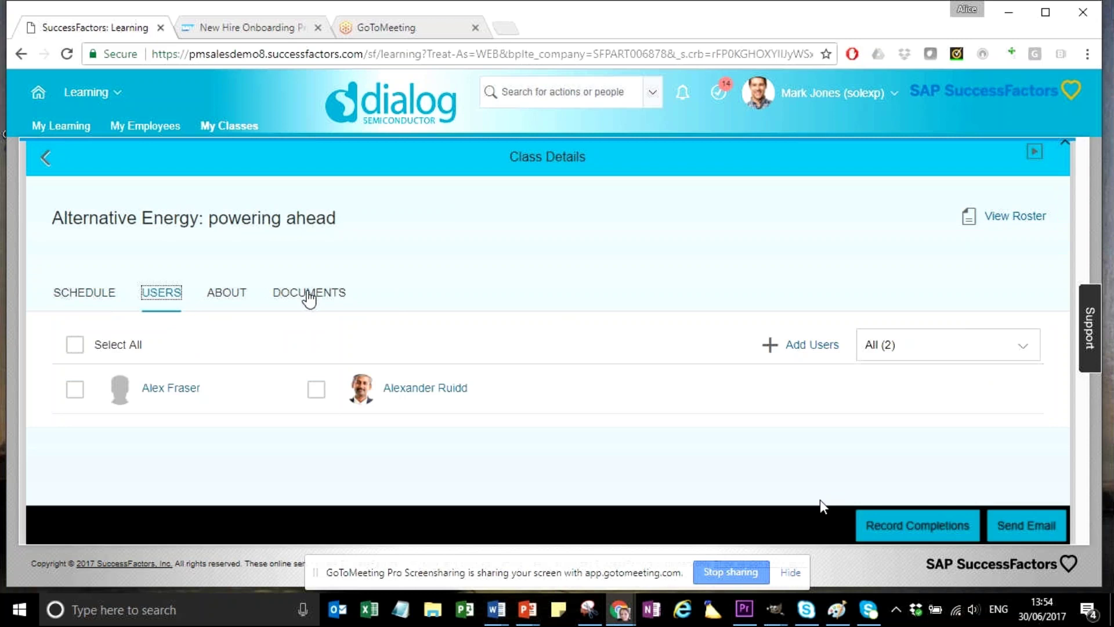
Select both users of the Alternative Energy class and open the recording of their learning completions.
{"action": "left_click", "coordinate": [75, 389]}
{"action": "left_click", "coordinate": [316, 390]}
{"action": "left_click", "coordinate": [915, 529]}
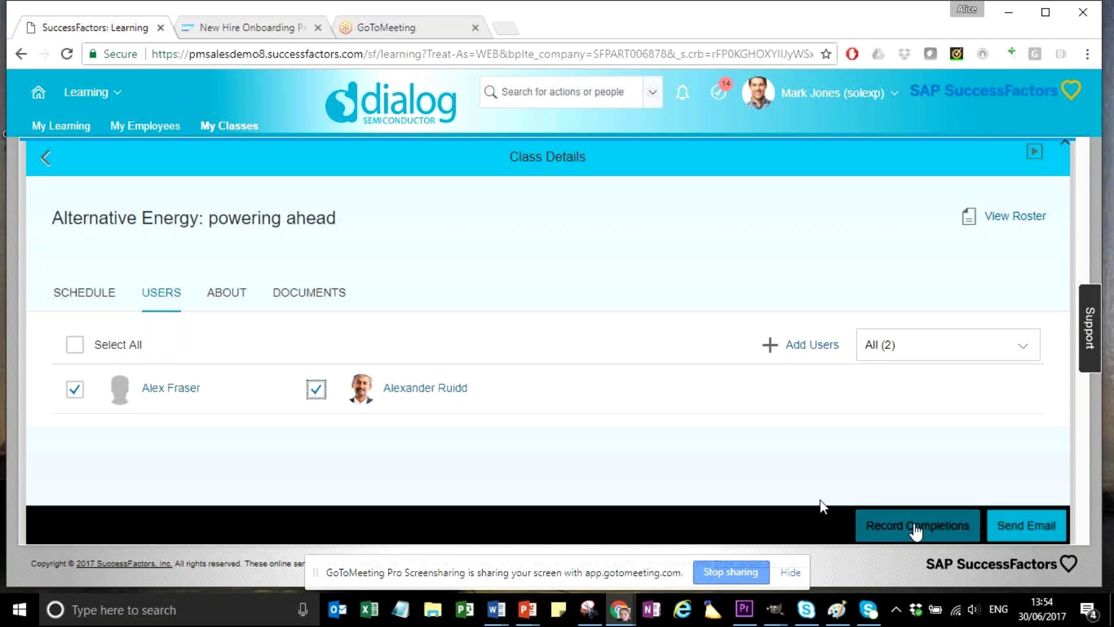
{"action": "left_click", "coordinate": [897, 530]}
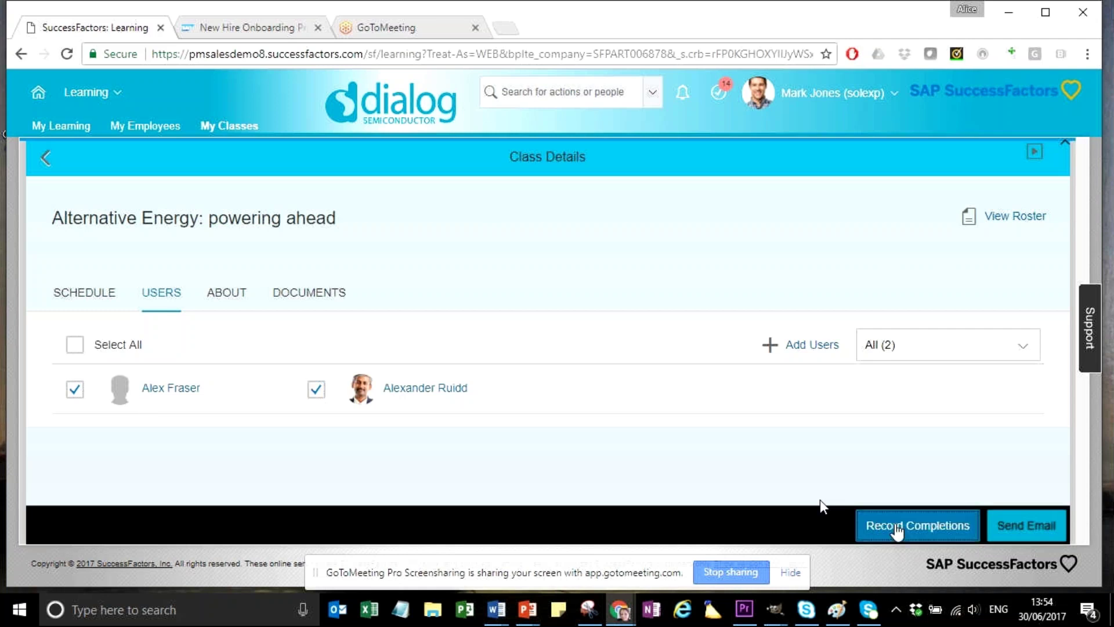
{"action": "left_click", "coordinate": [897, 529]}
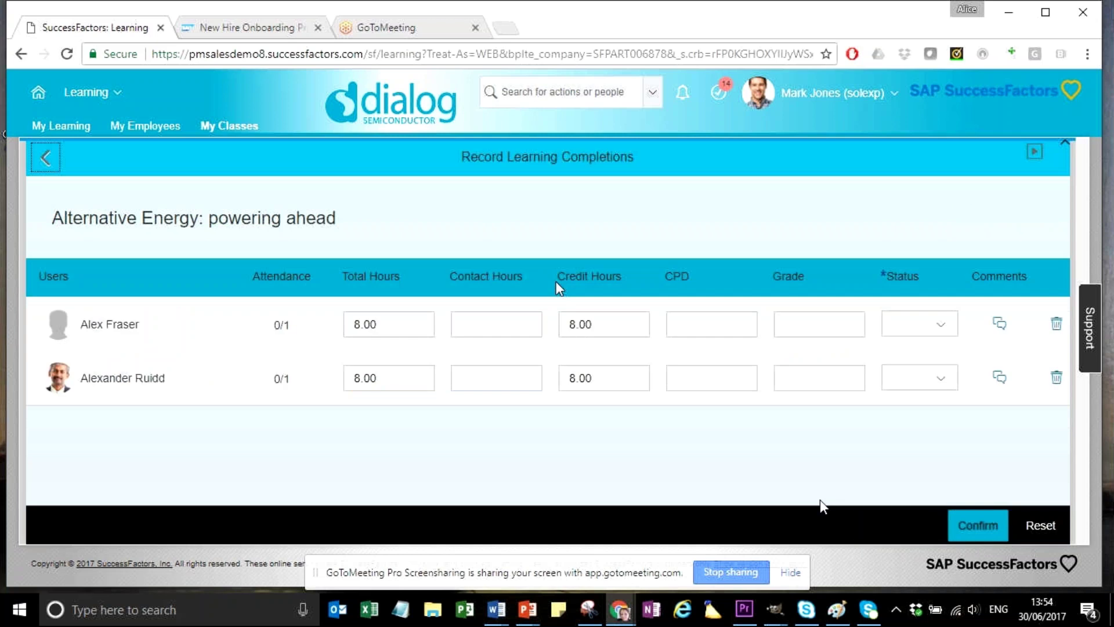
Show the completion status options available for the first user without choosing one.
{"action": "left_click", "coordinate": [573, 322]}
{"action": "left_click", "coordinate": [933, 335]}
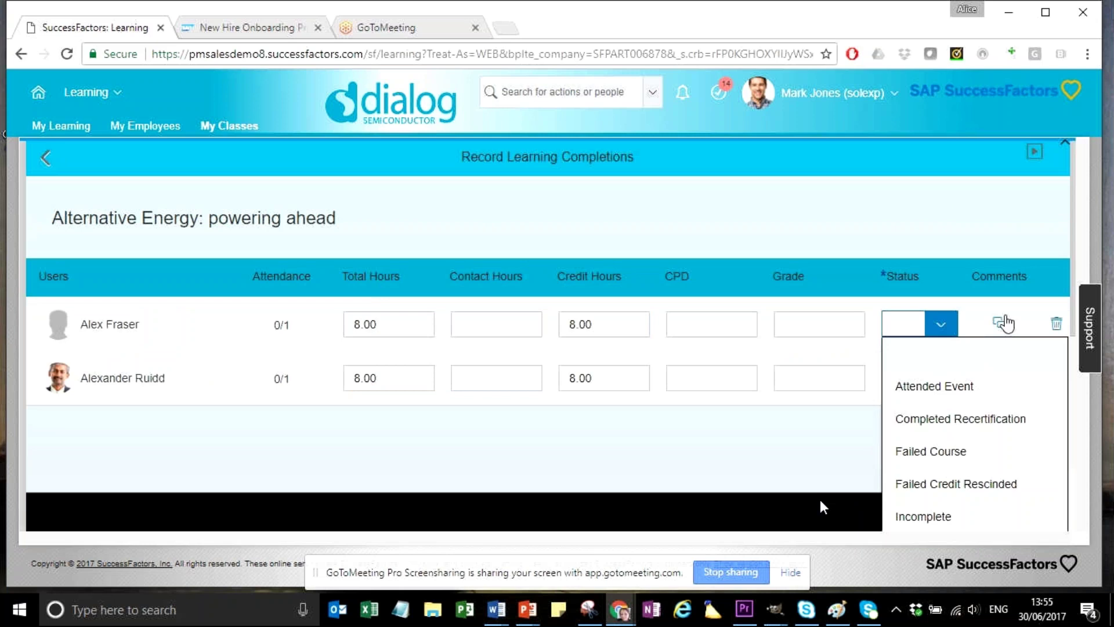
{"action": "left_click", "coordinate": [608, 206]}
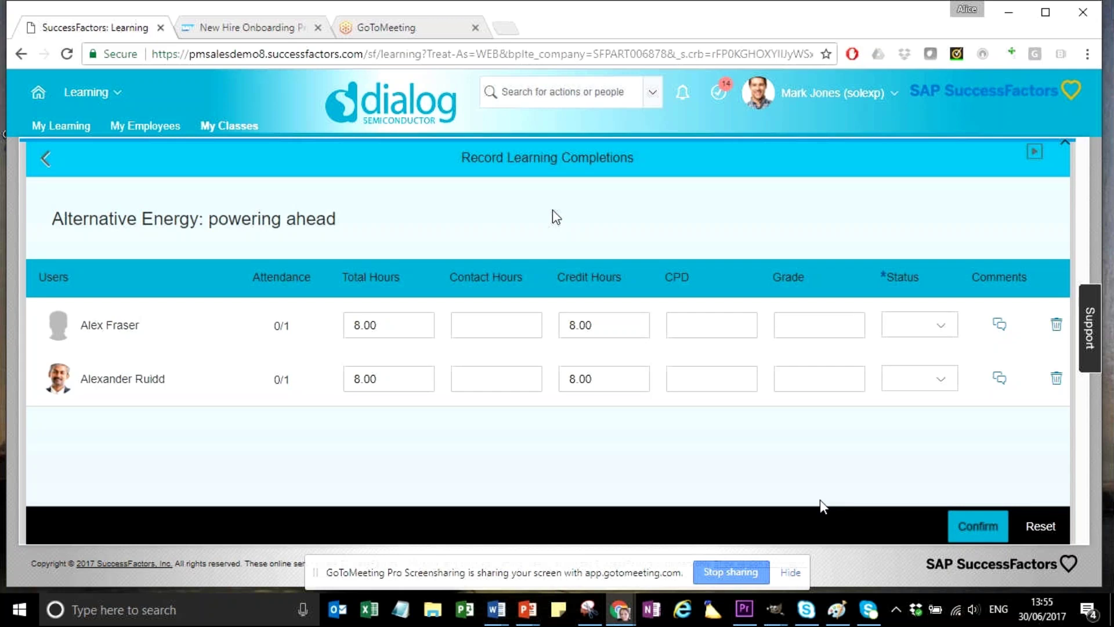
Return to My Learning and switch to the GoToMeeting browser page.
{"action": "left_click", "coordinate": [77, 127]}
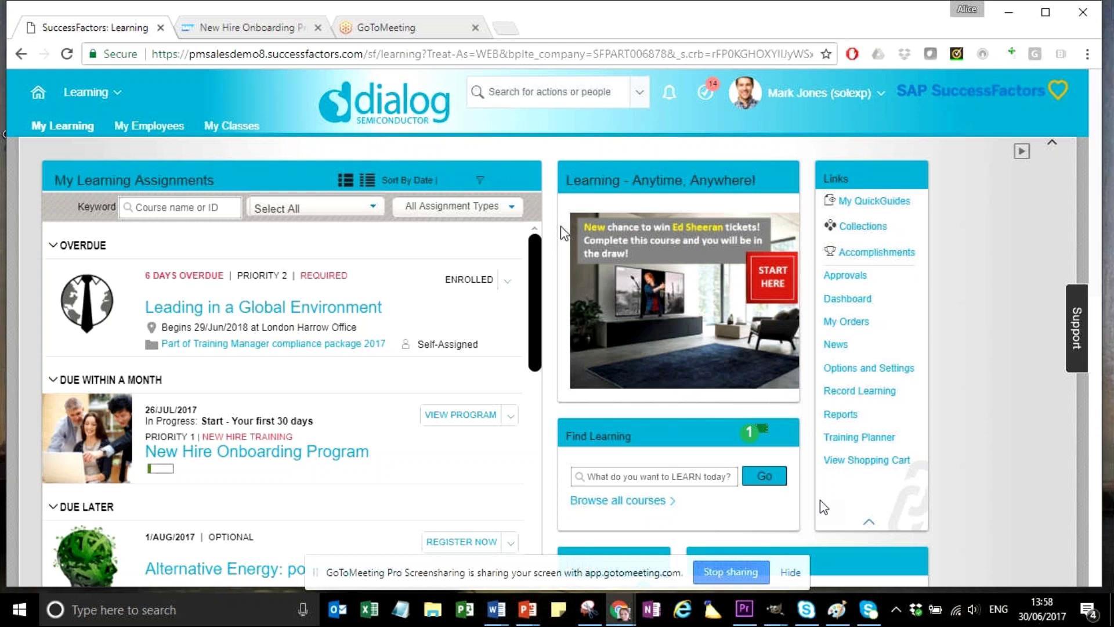
{"action": "left_click", "coordinate": [397, 31]}
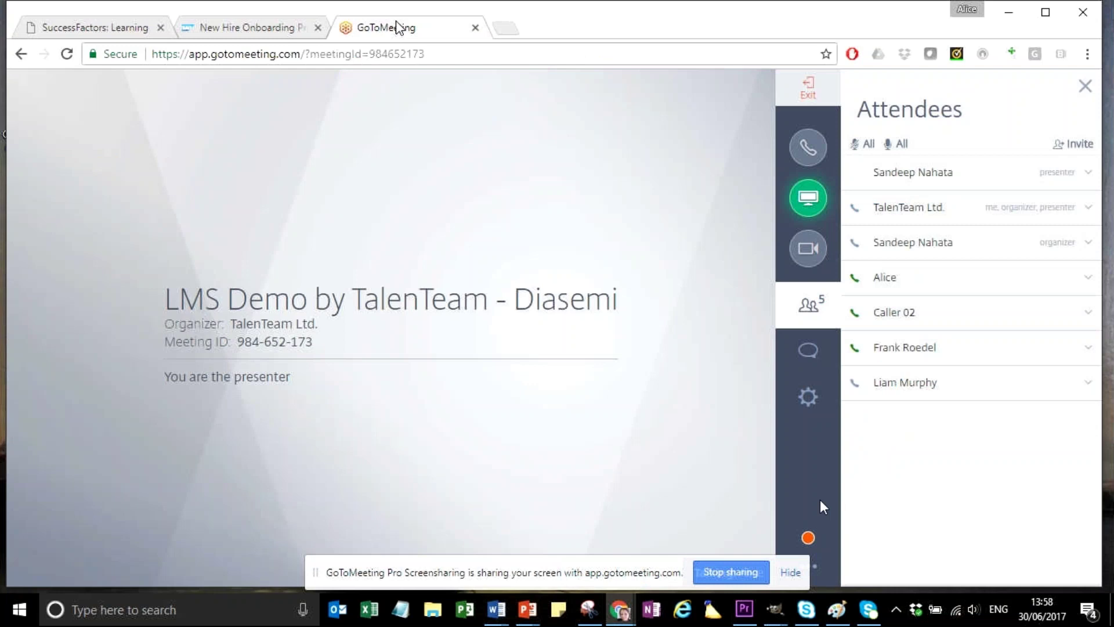